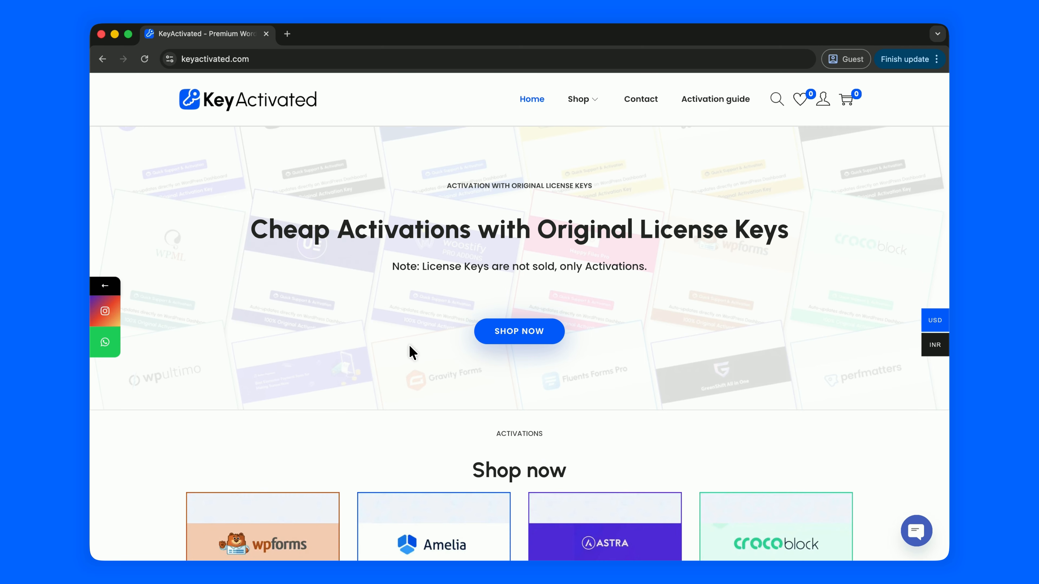
- Search the store for 'sp', add Spectra Pro (1 domain, $7) to the cart, and check out
click(772, 102)
text(sp)
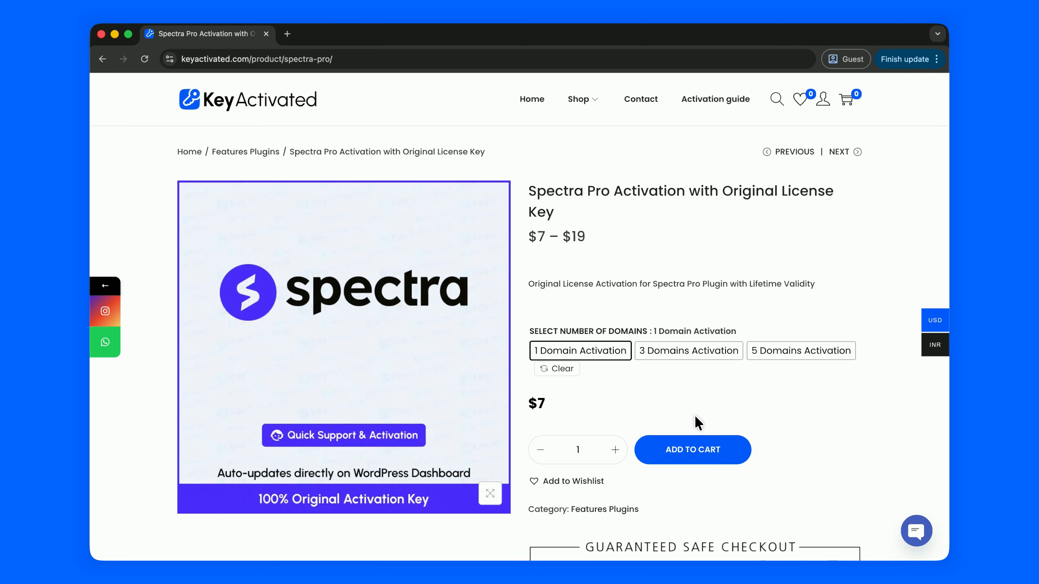
click(688, 449)
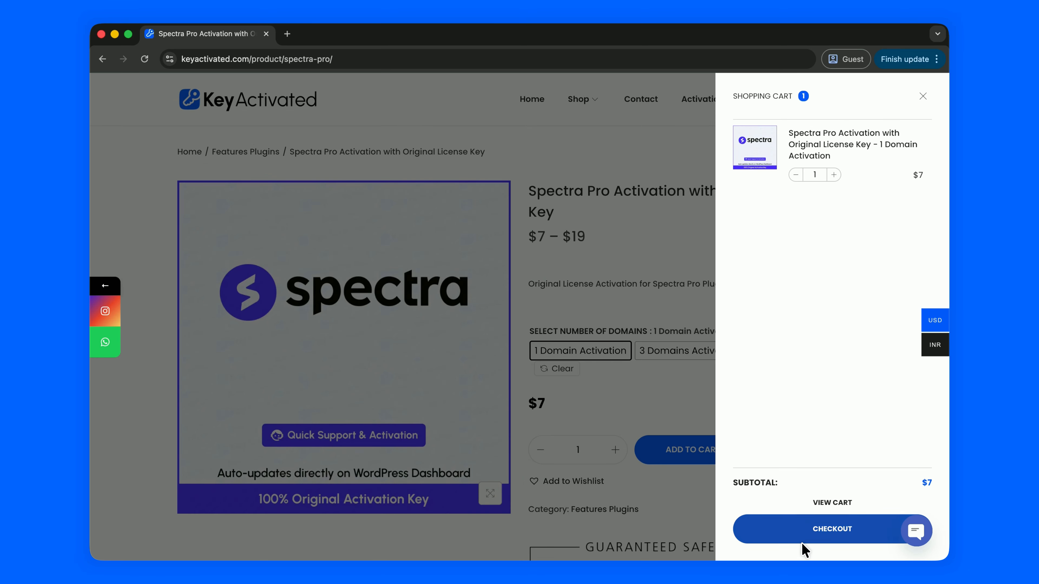
click(813, 532)
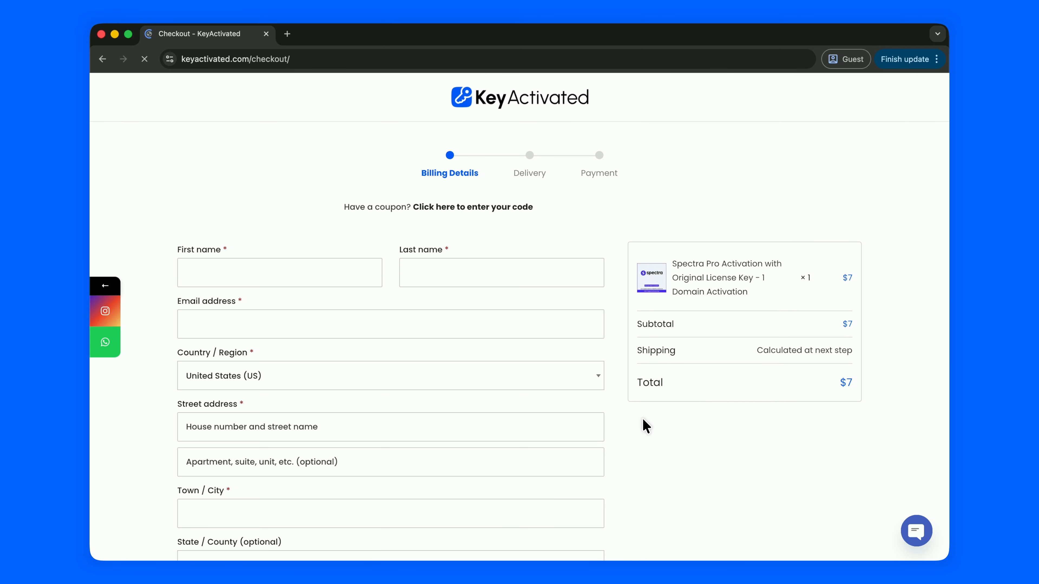
scroll(645, 424, down, 6)
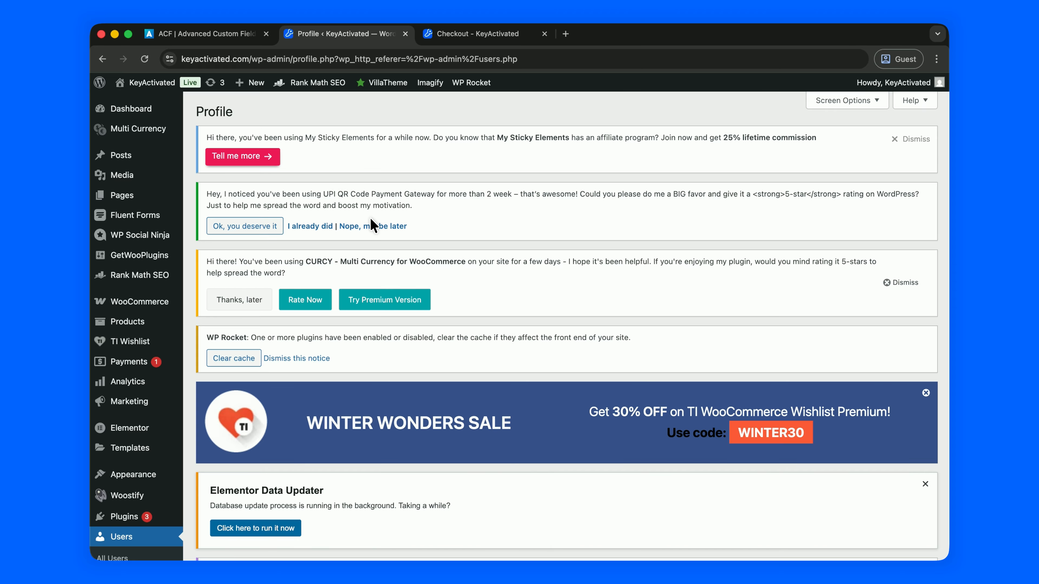
- Search the Add Plugins page for 'aam'
scroll(372, 225, down, 5)
mouse_move(144, 330)
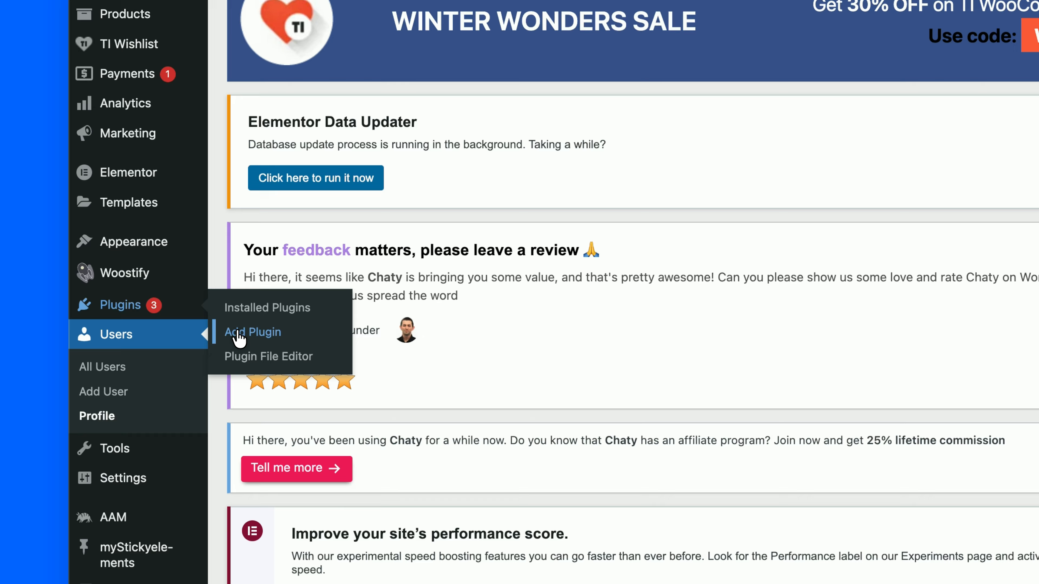
click(239, 333)
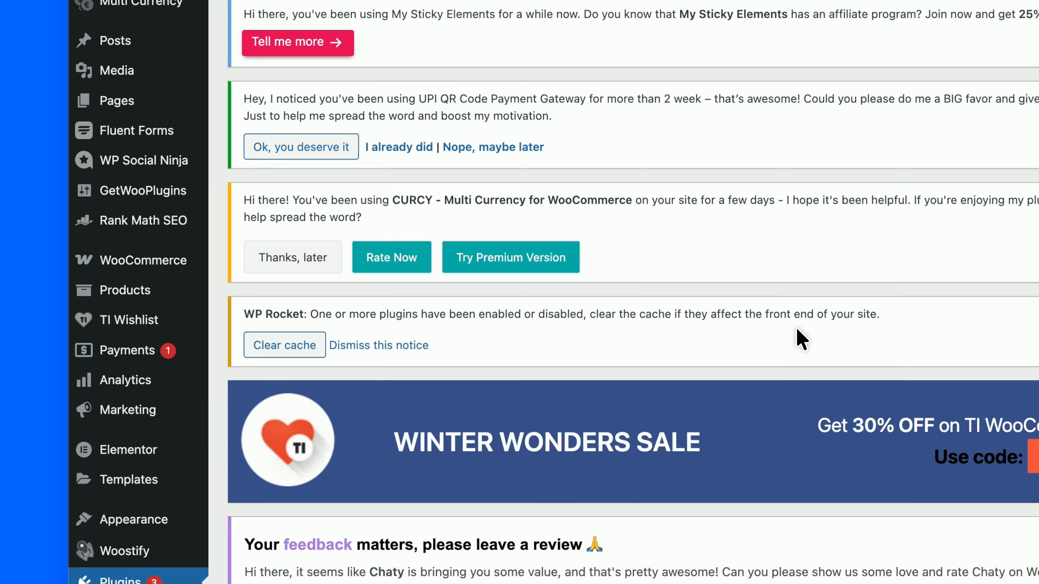
scroll(800, 338, down, 5)
text(aam)
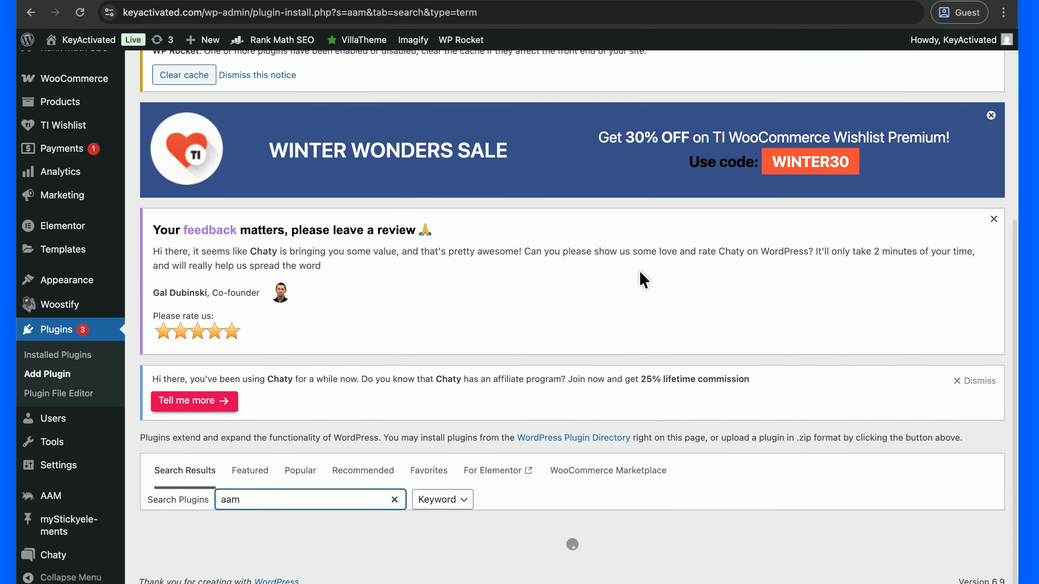
- Open the AAM settings page from the sidebar, showing the 8 site roles
scroll(639, 271, down, 4)
scroll(639, 271, down, 1)
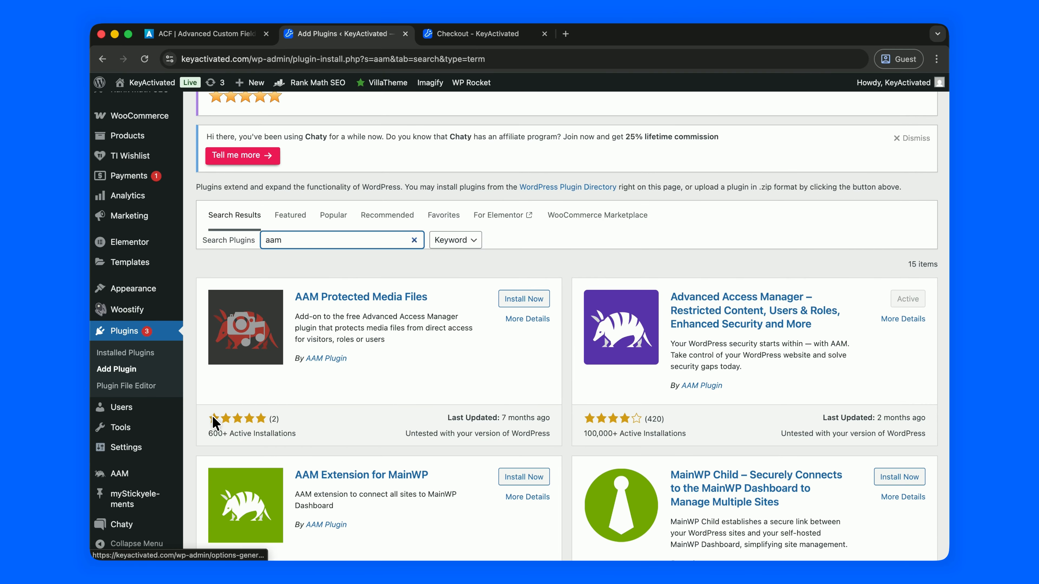
click(138, 474)
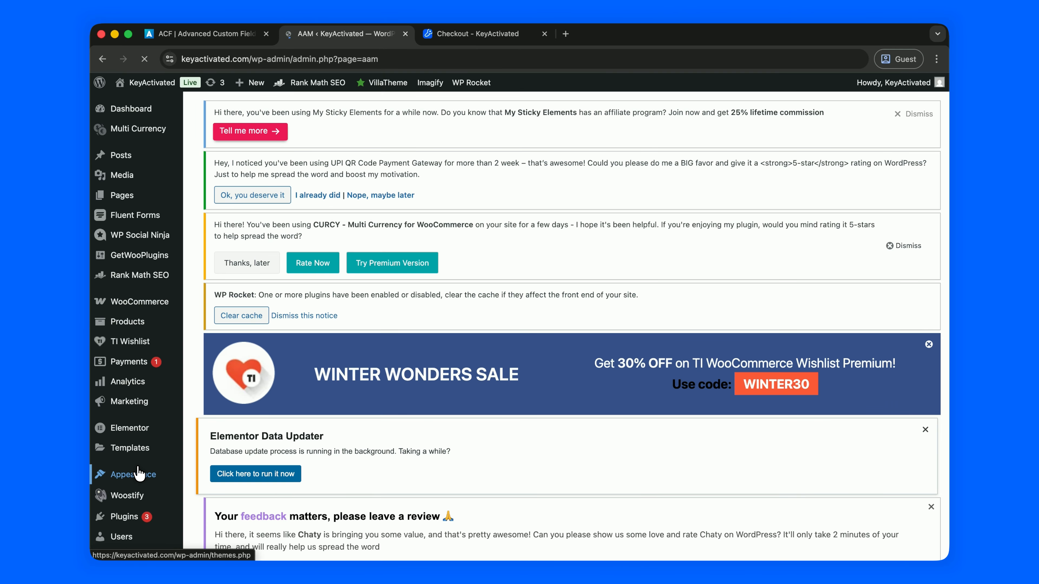
scroll(247, 333, down, 5)
scroll(247, 332, down, 12)
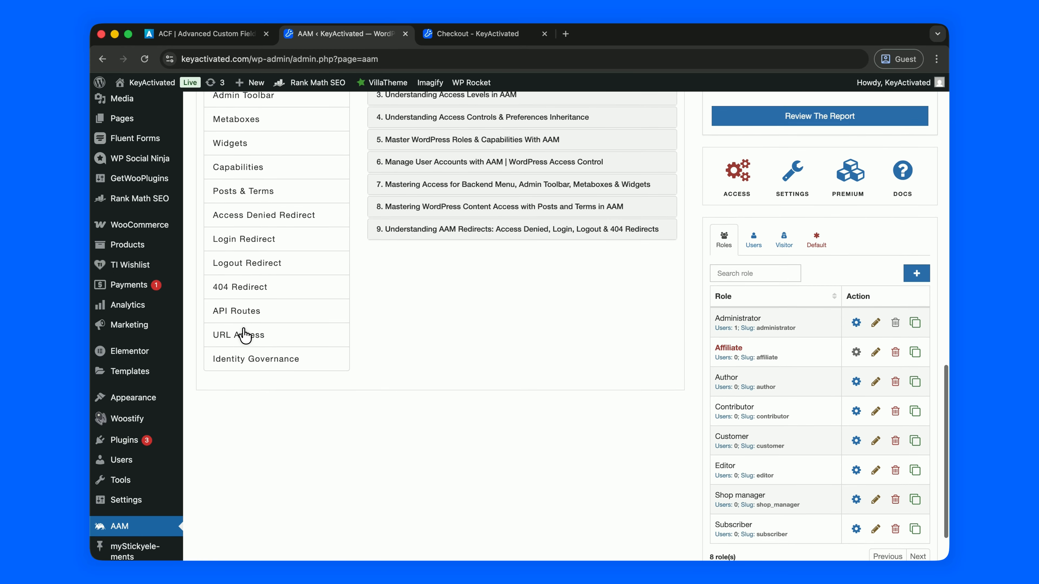
scroll(301, 266, down, 1)
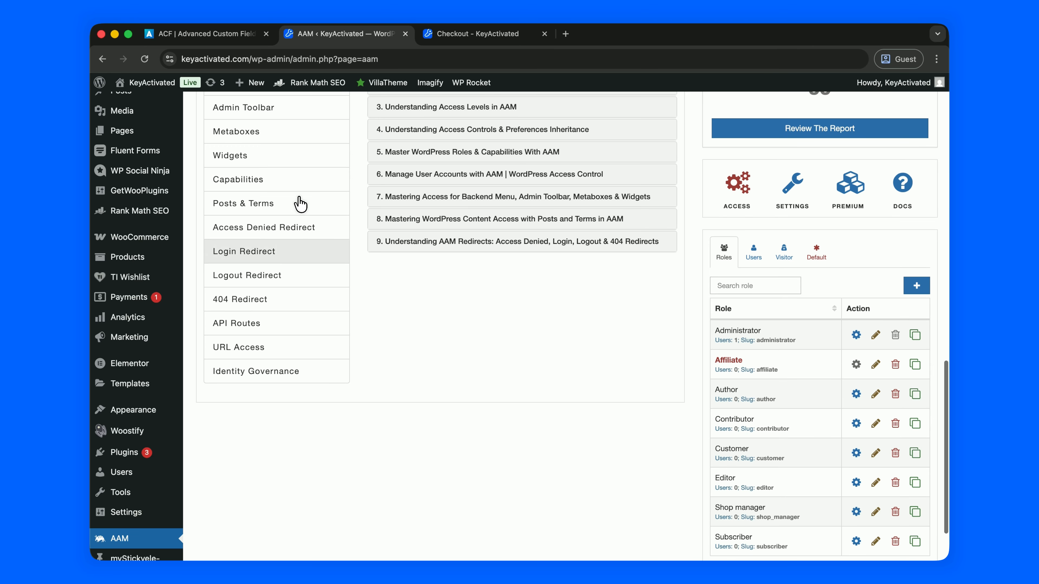
mouse_move(136, 477)
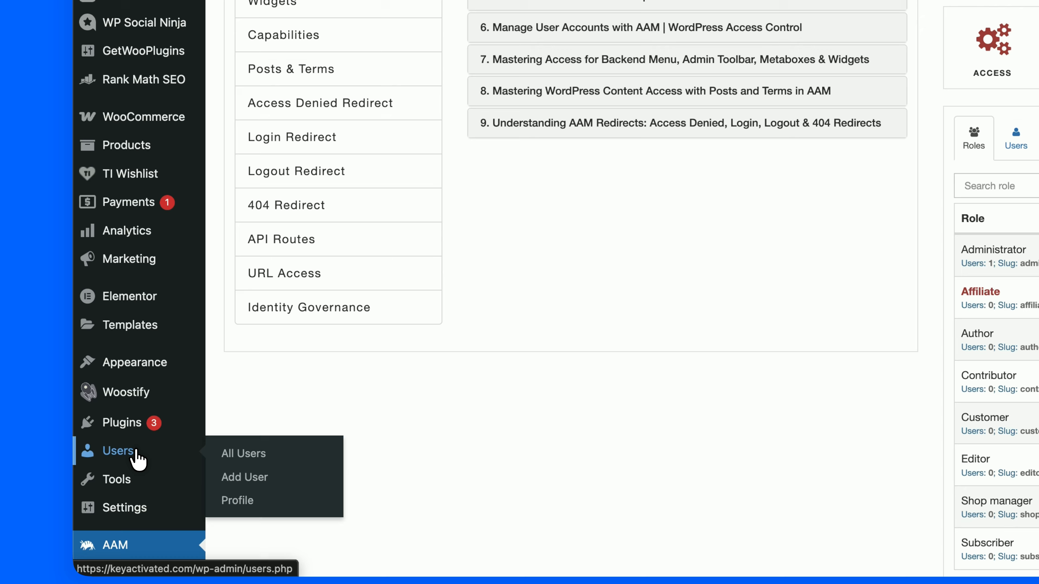
- Start a new user and fill in the username Temp and its e-mail address
click(266, 476)
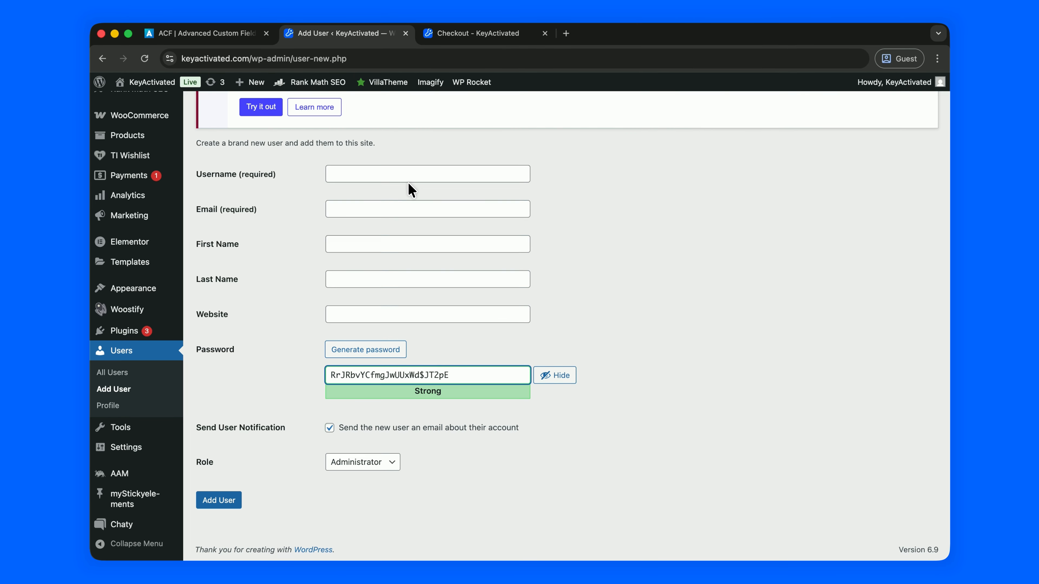
click(493, 75)
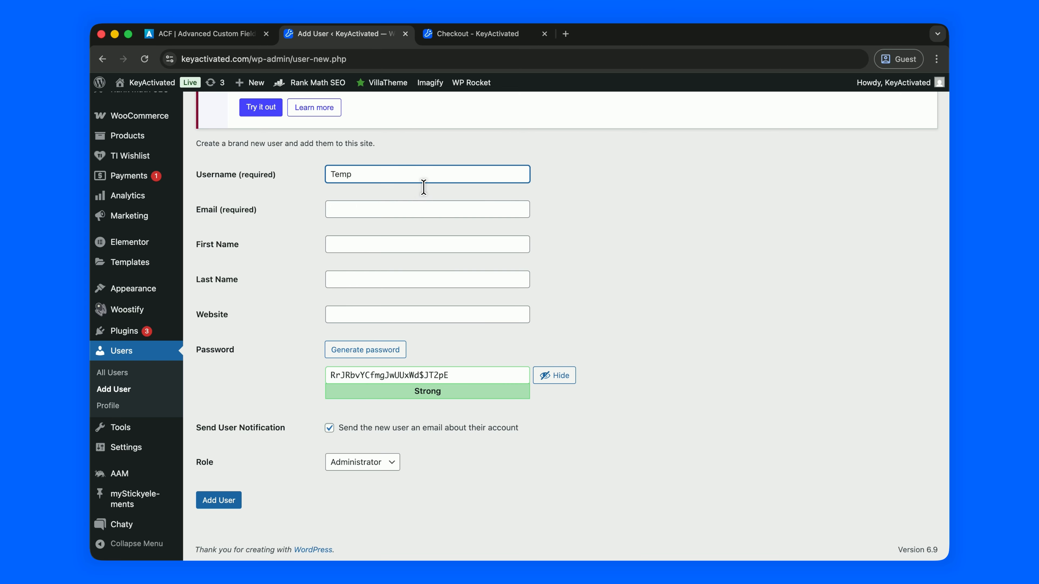
click(385, 209)
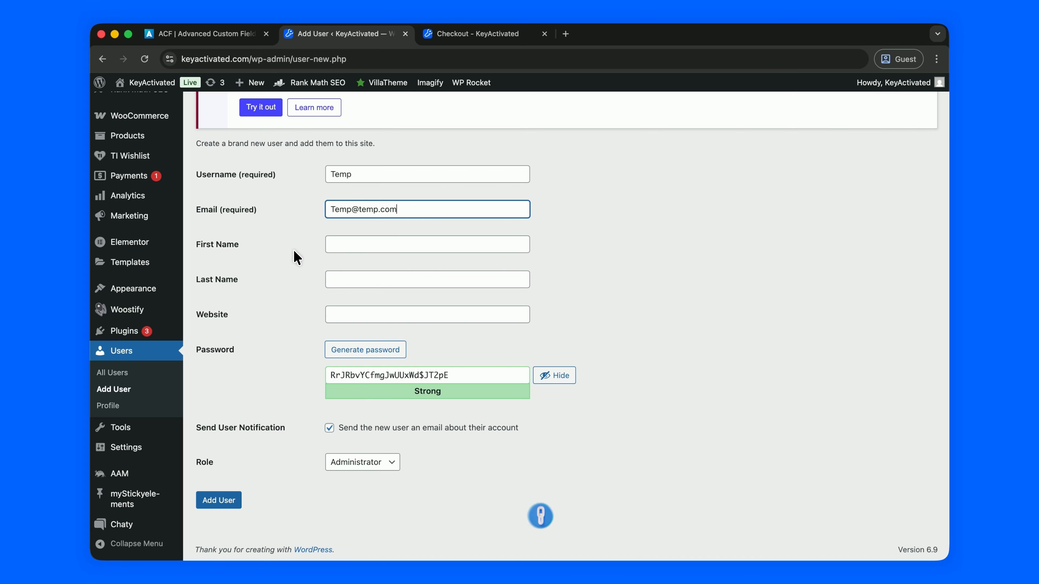
click(292, 264)
scroll(291, 341, down, 1)
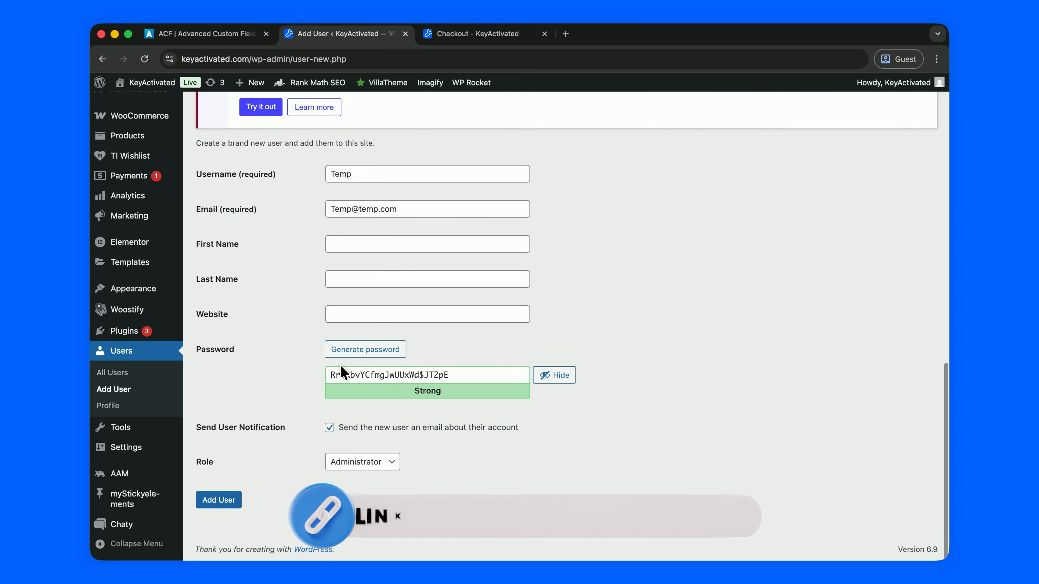
- Replace the generated password with a custom one, keep the Administrator role, and add the user
drag(331, 374, 450, 375)
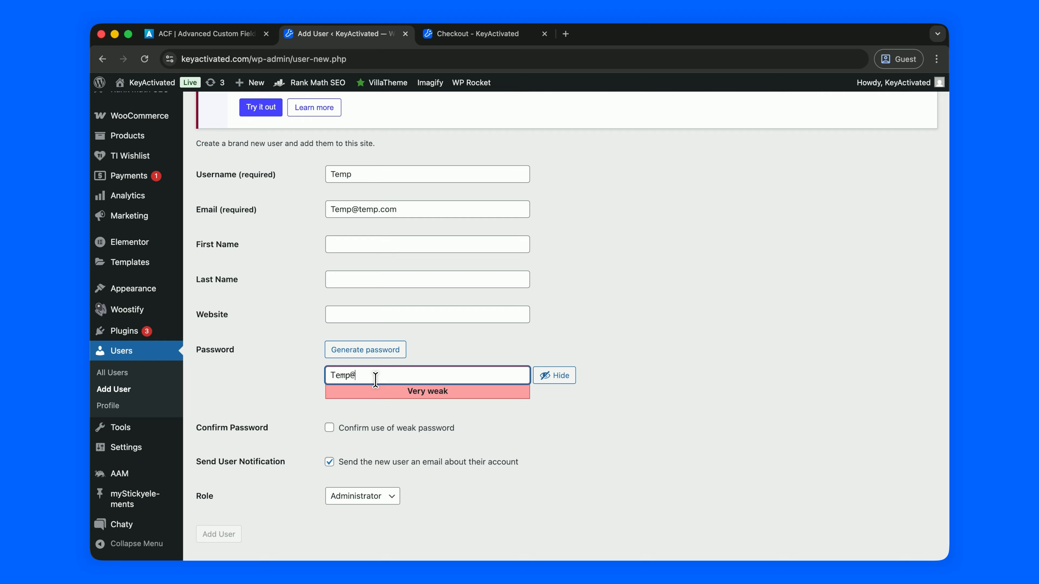
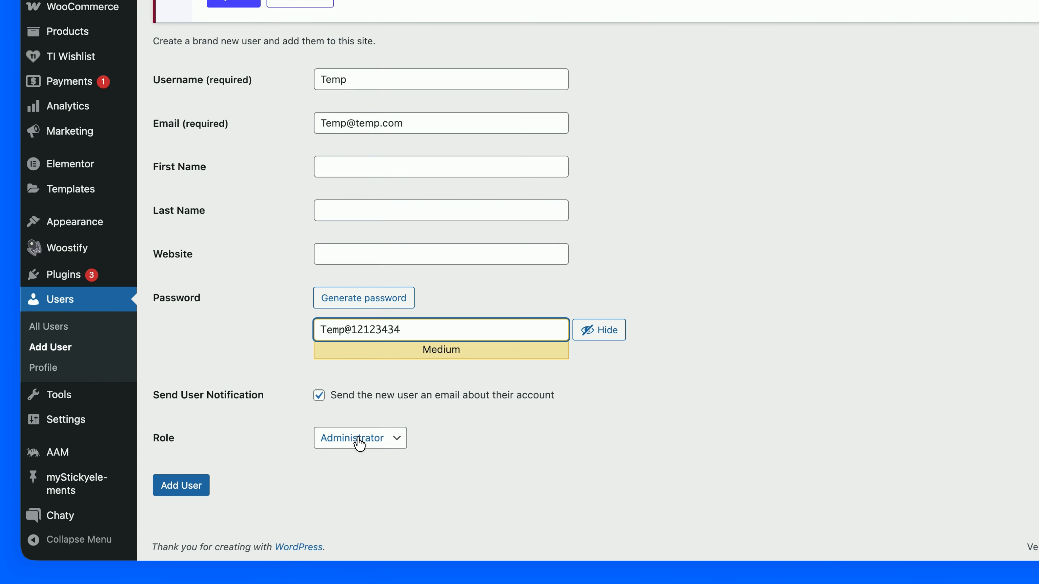
click(360, 464)
click(365, 463)
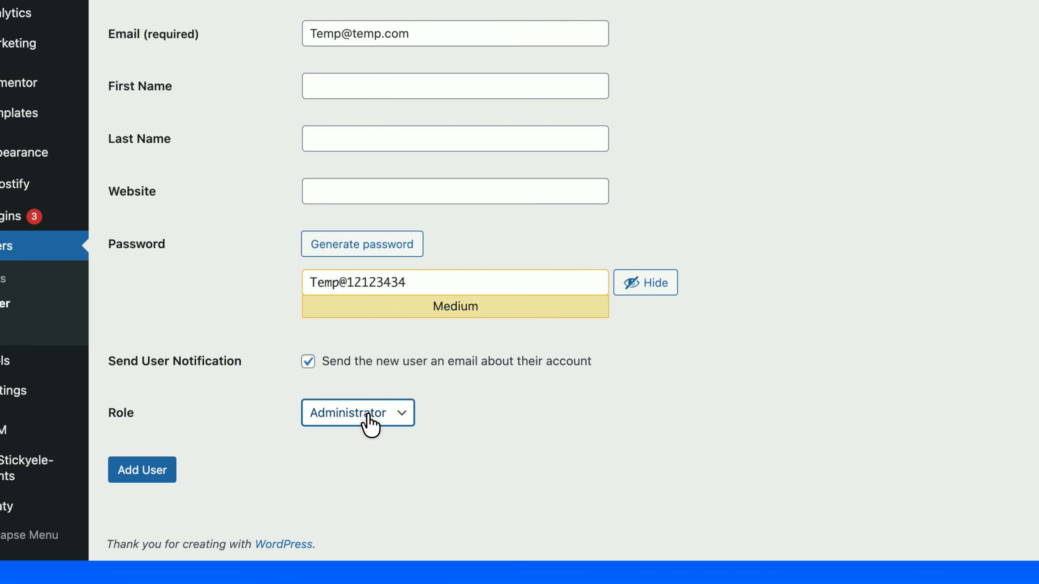
click(143, 466)
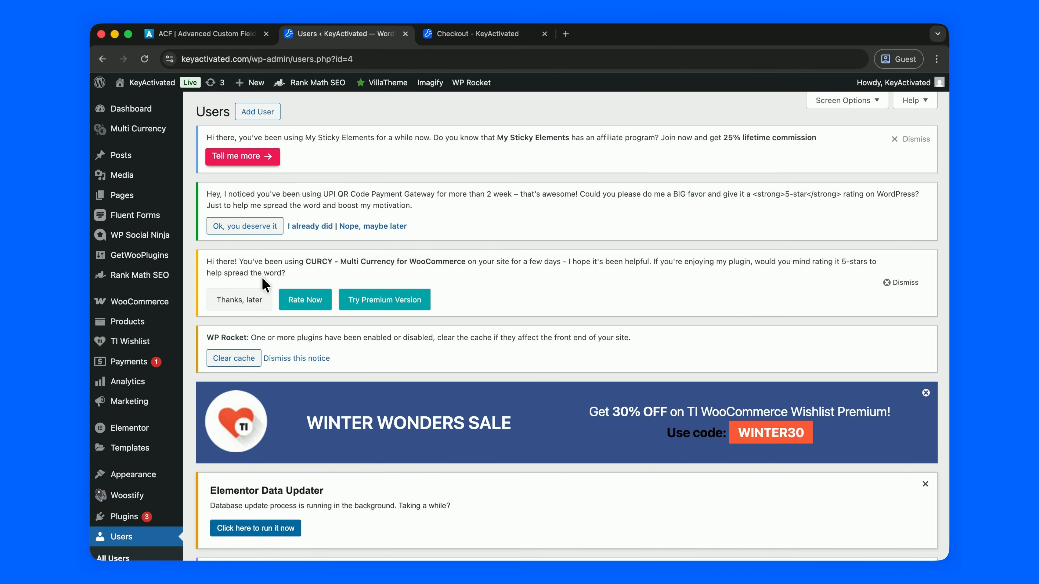
- Open the Temp user's Backend Menu settings in AAM and review its menu list
scroll(262, 283, down, 5)
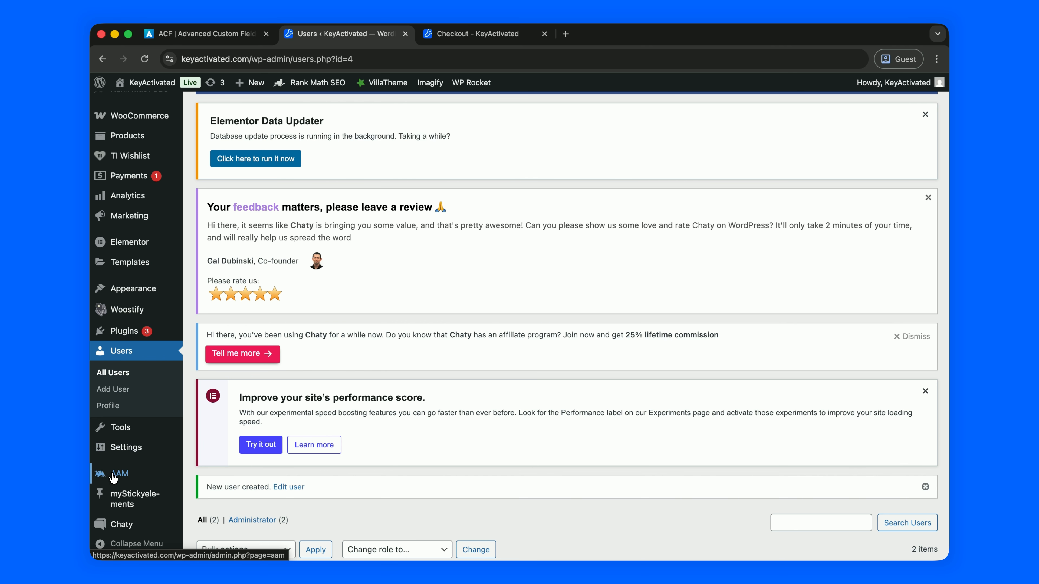
click(119, 474)
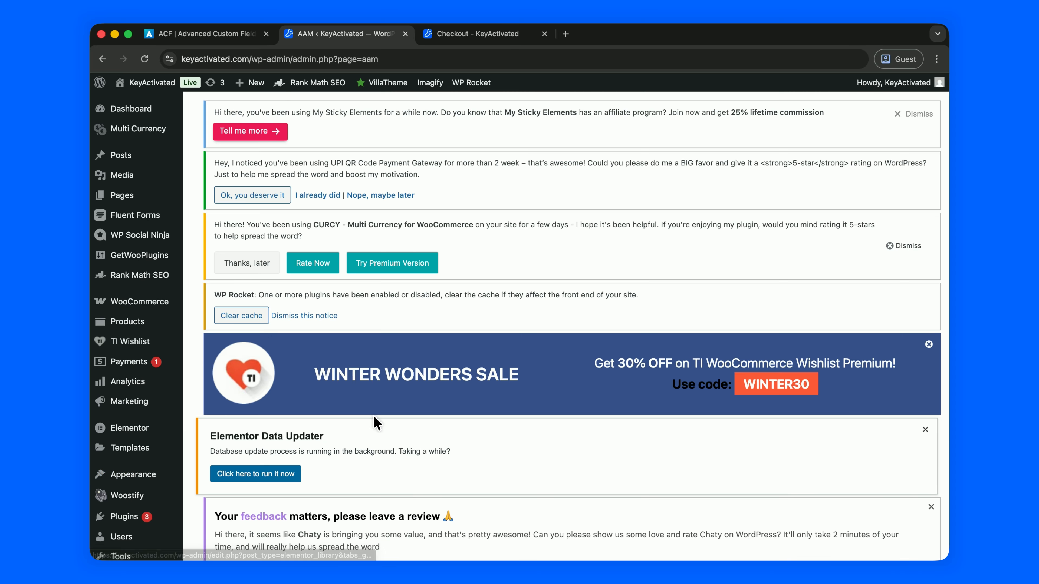
scroll(396, 368, down, 10)
scroll(396, 417, down, 5)
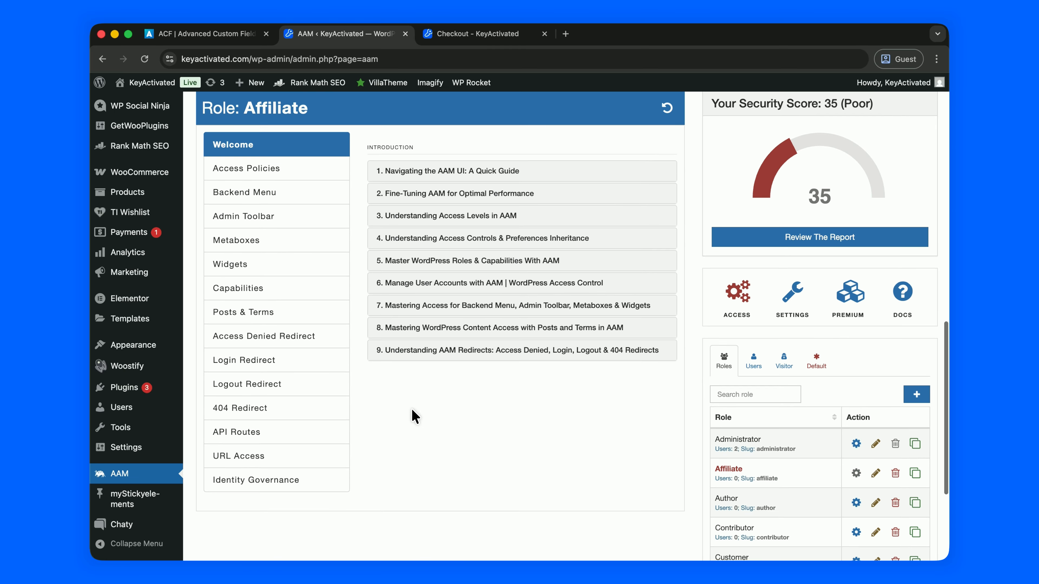
click(755, 272)
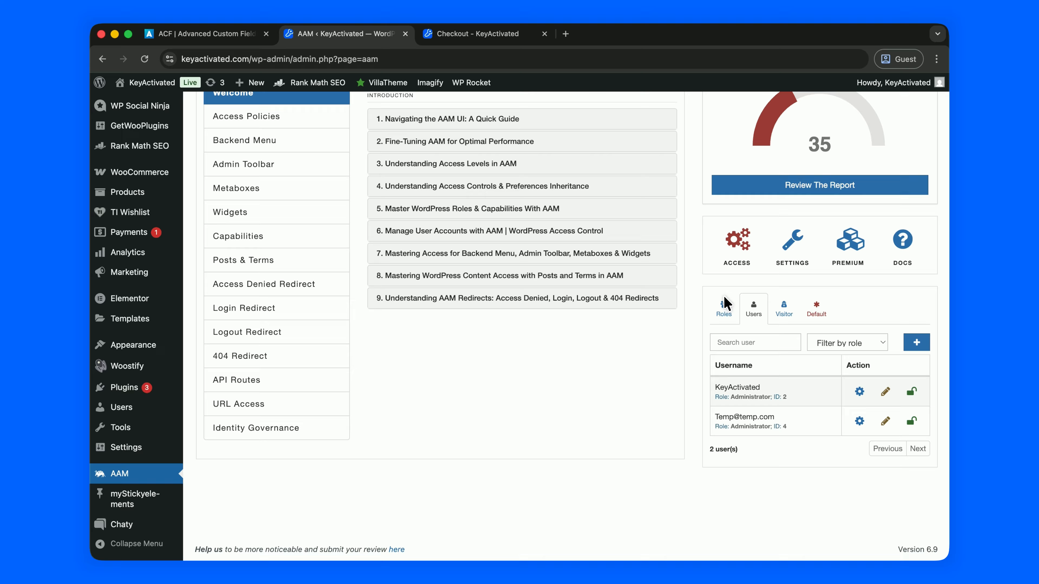
click(859, 421)
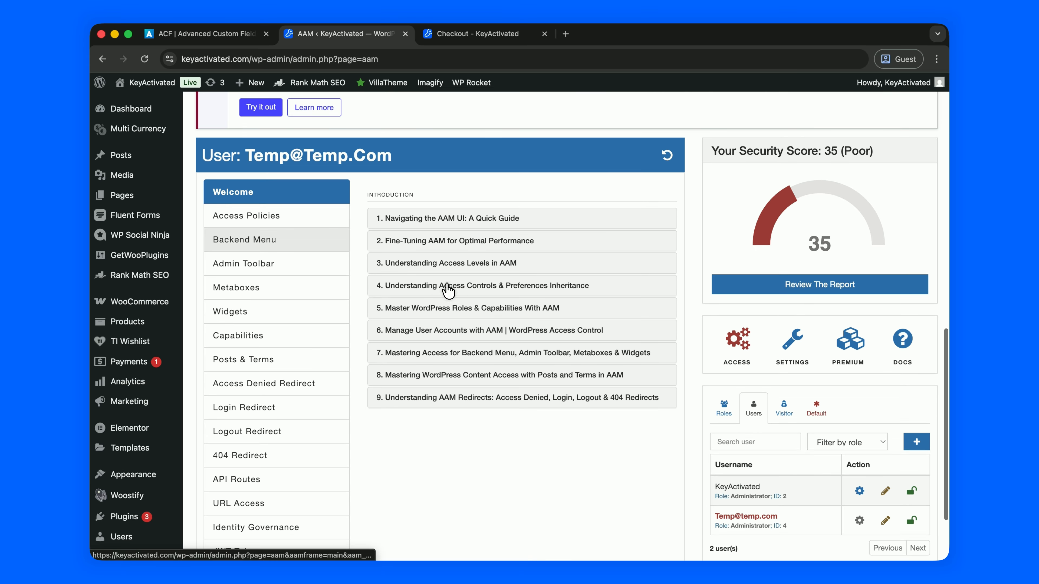
click(288, 241)
scroll(310, 262, down, 5)
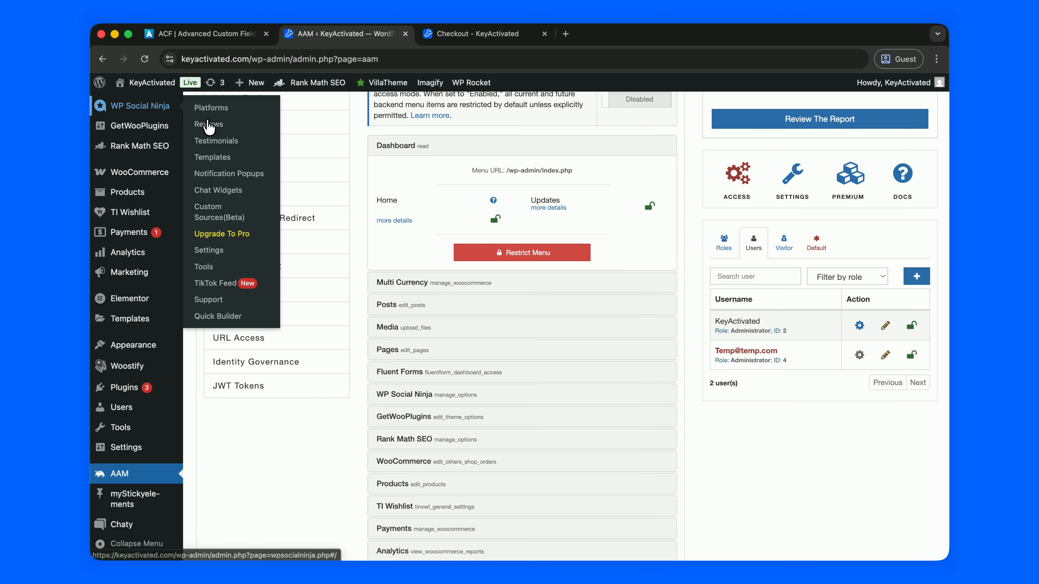
scroll(135, 122, up, 5)
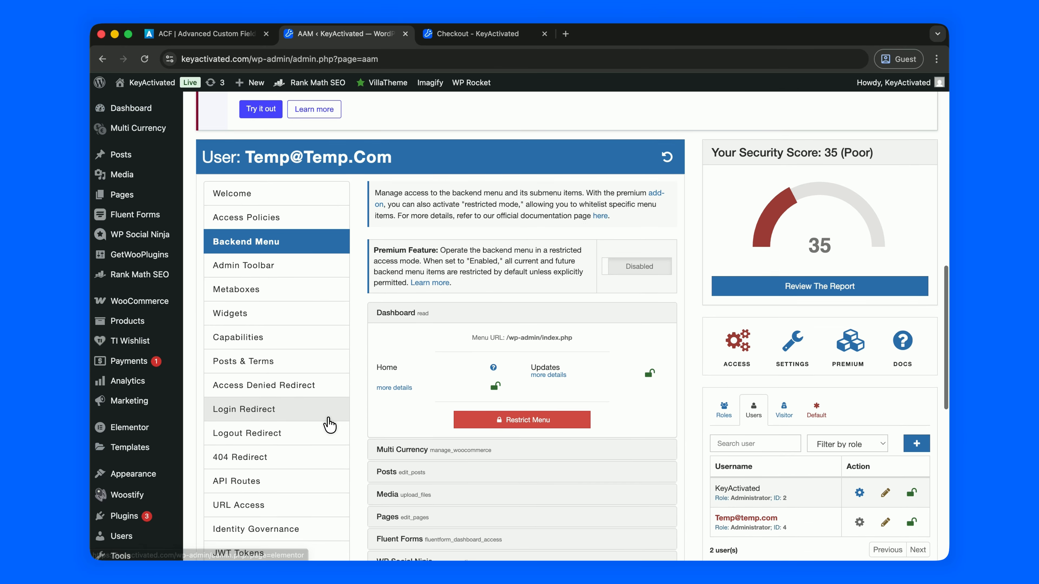
scroll(340, 423, down, 4)
scroll(346, 414, down, 1)
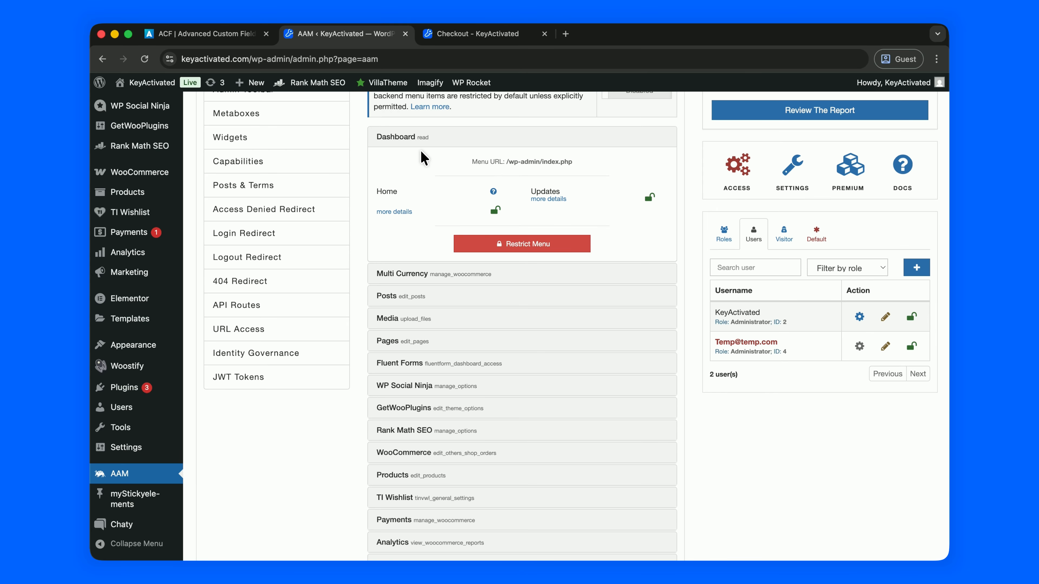
scroll(437, 319, down, 1)
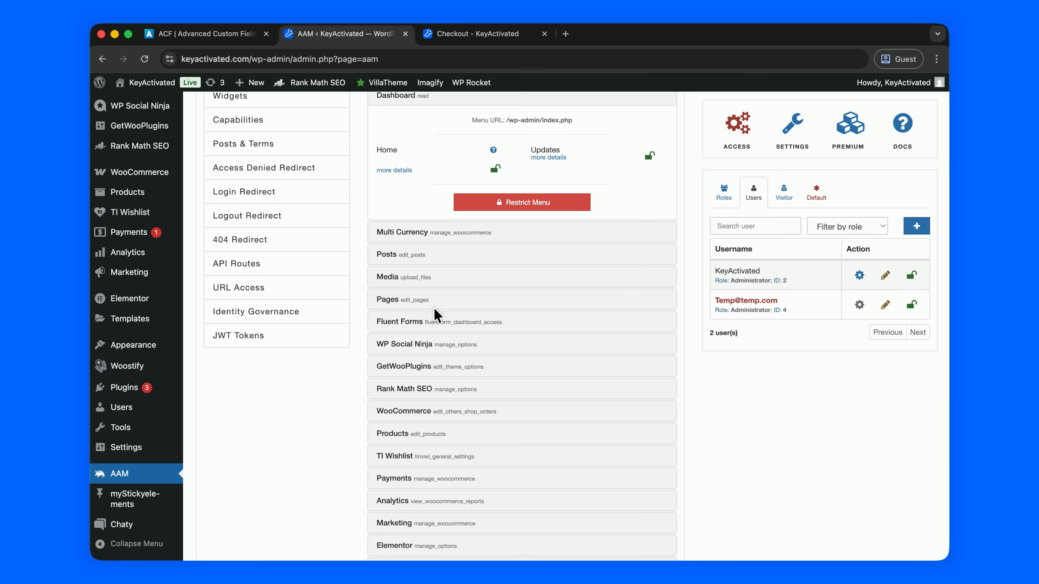
scroll(437, 316, down, 3)
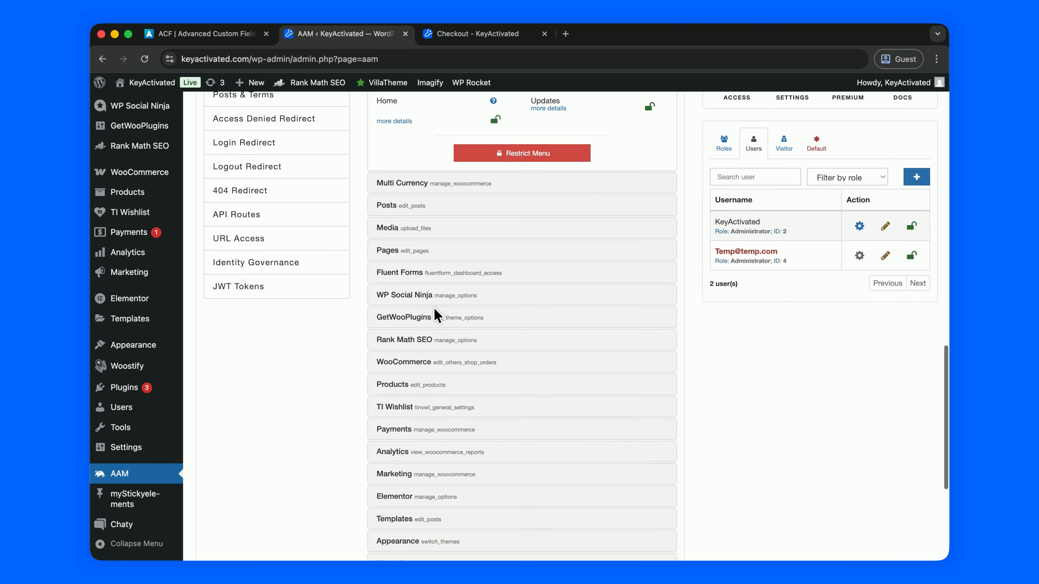
scroll(437, 316, down, 2)
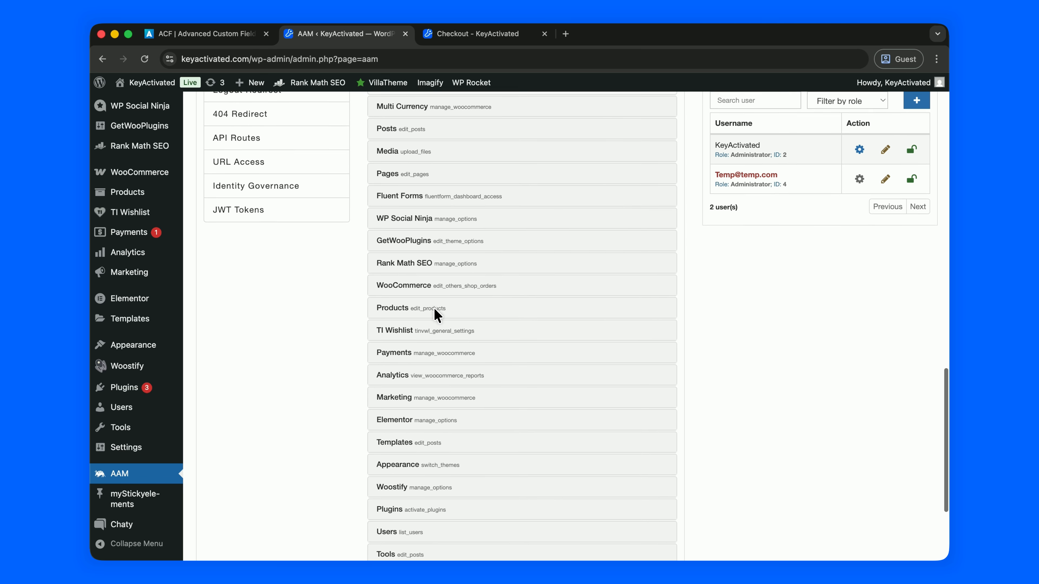
mouse_move(223, 396)
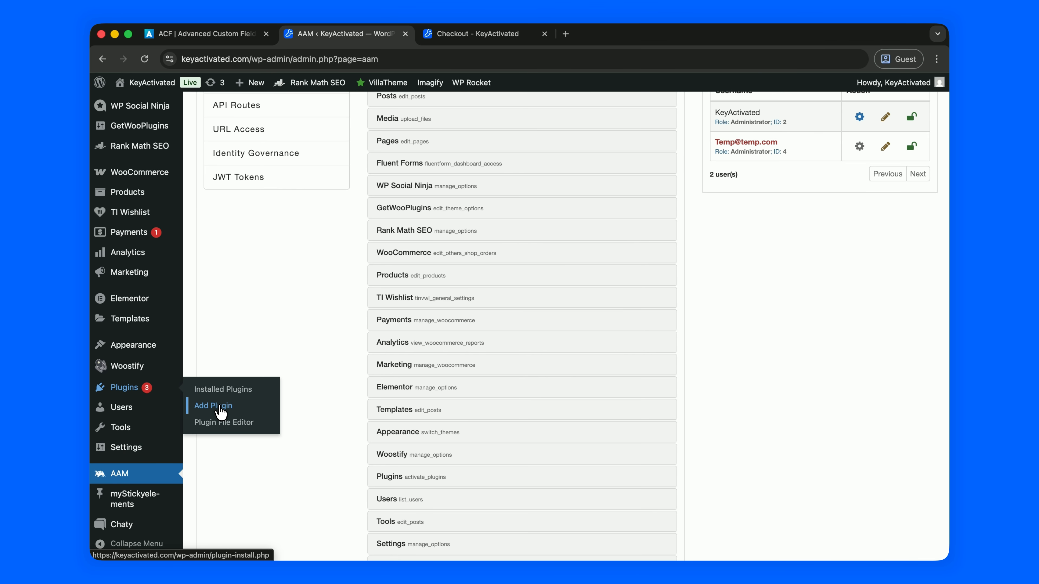
scroll(248, 309, up, 3)
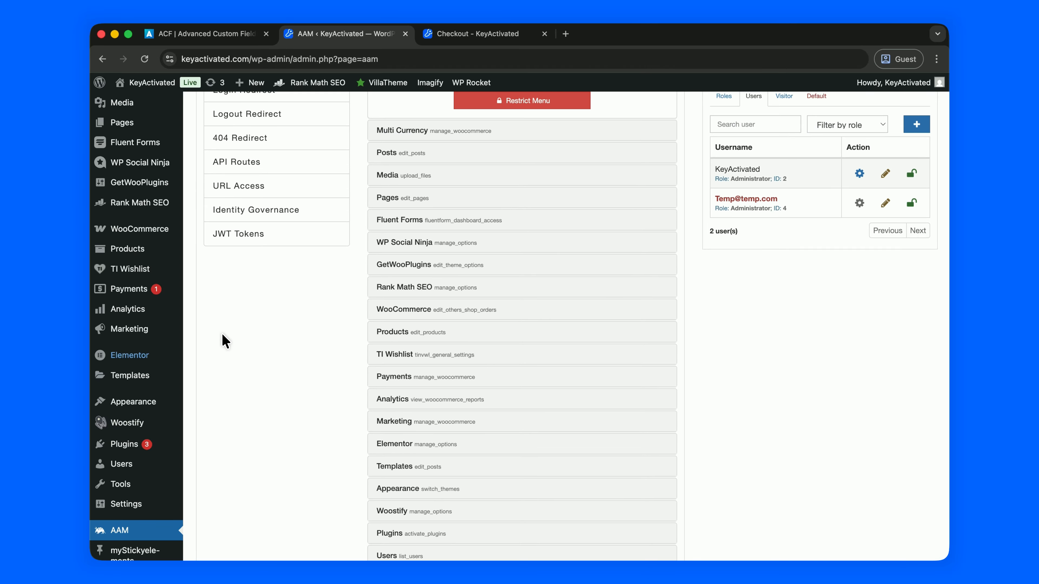
mouse_move(135, 403)
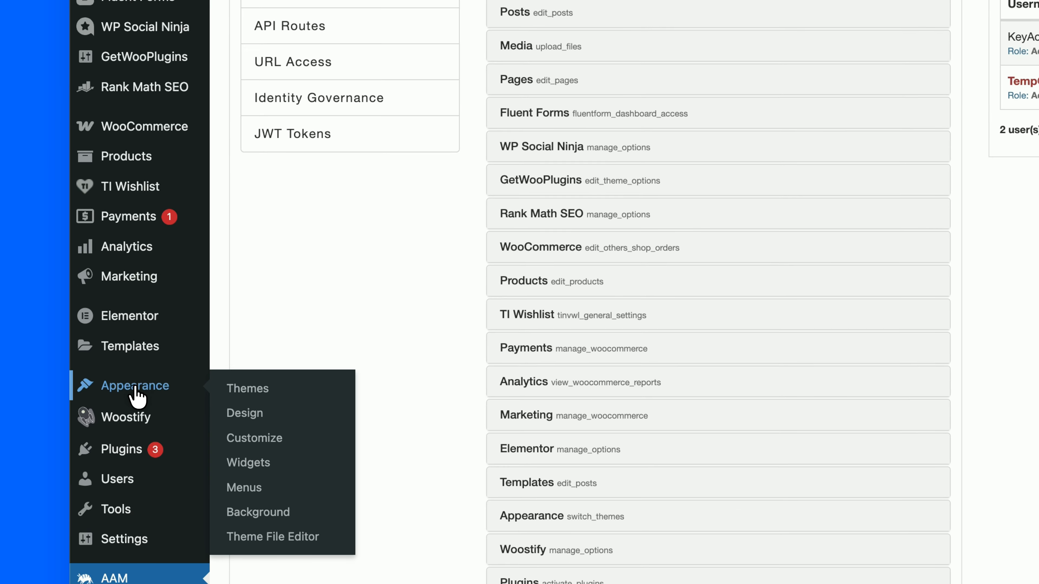
scroll(368, 278, up, 10)
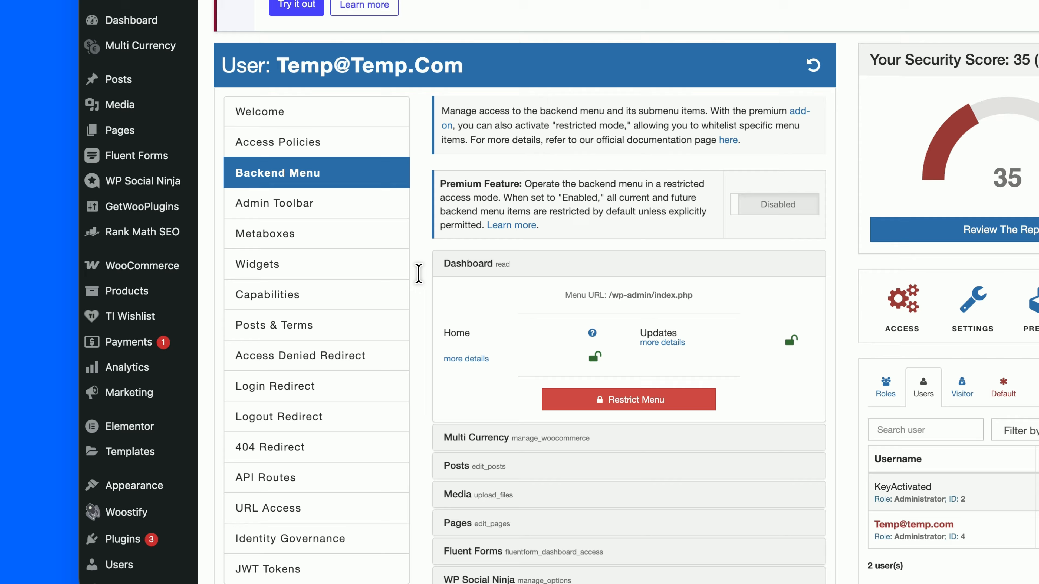
scroll(524, 355, down, 2)
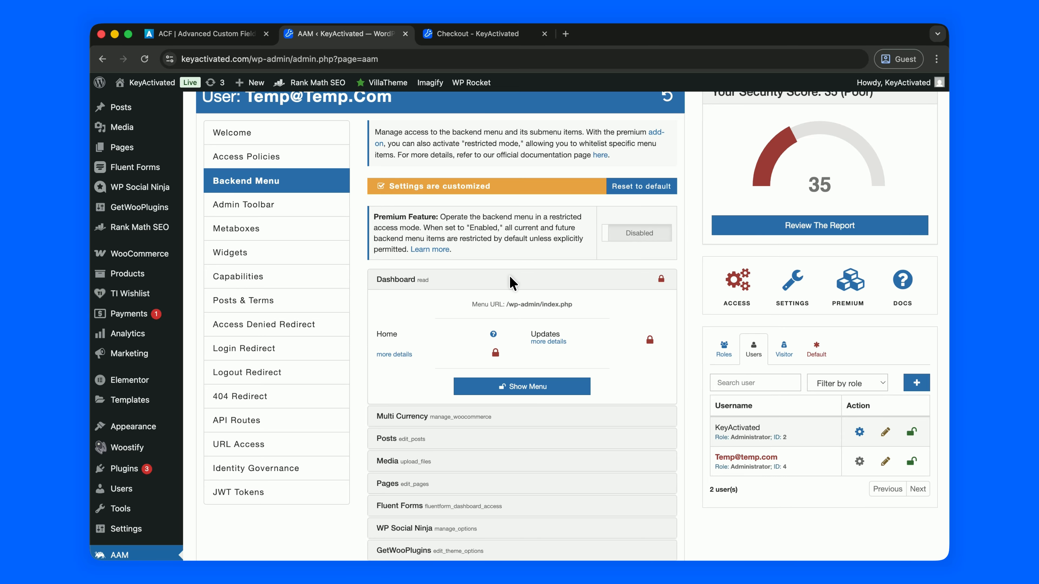
- Restrict the Multi Currency, Dashboard and Posts menus for Temp
click(511, 282)
click(486, 303)
click(507, 416)
click(521, 411)
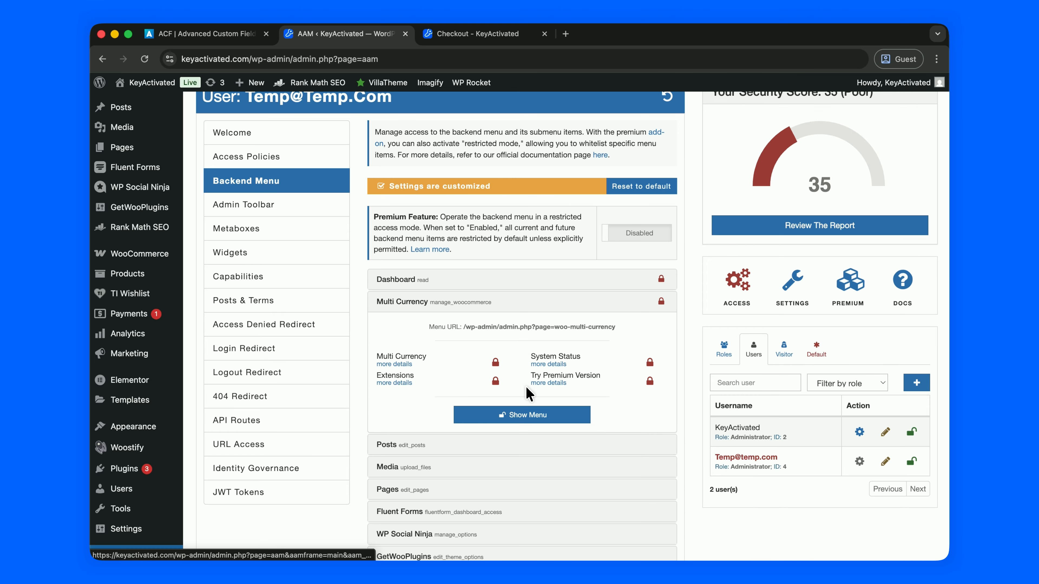
click(526, 281)
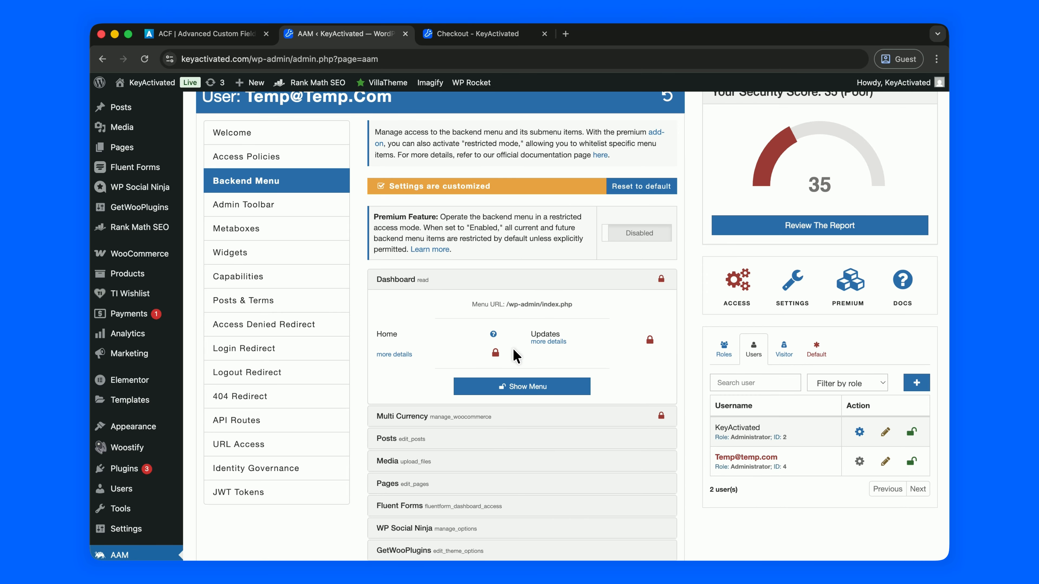
click(531, 275)
click(521, 321)
click(511, 441)
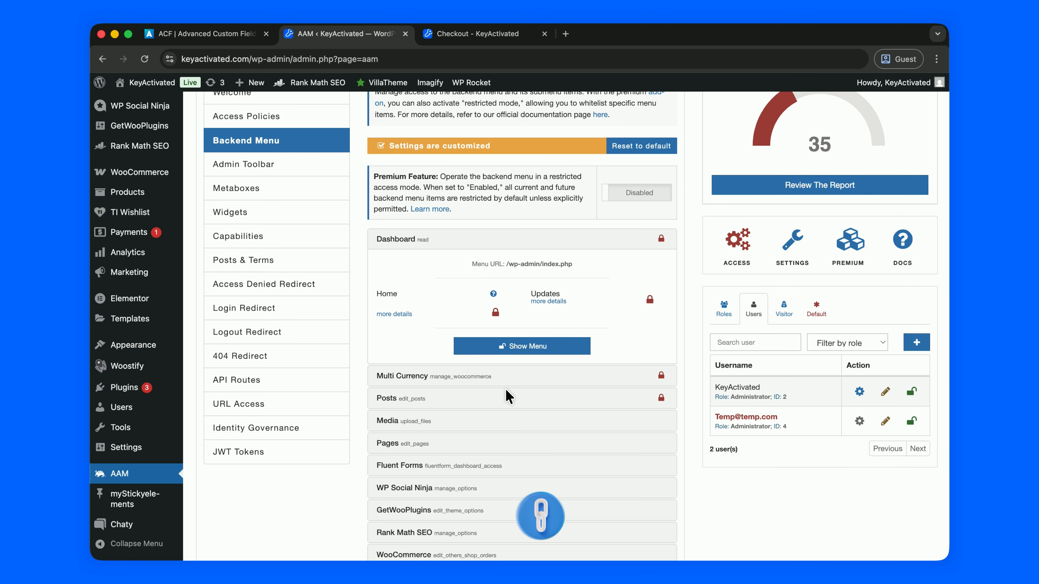
- Restrict the Media, Pages and Fluent Forms menus for Temp
click(517, 421)
click(524, 419)
click(516, 299)
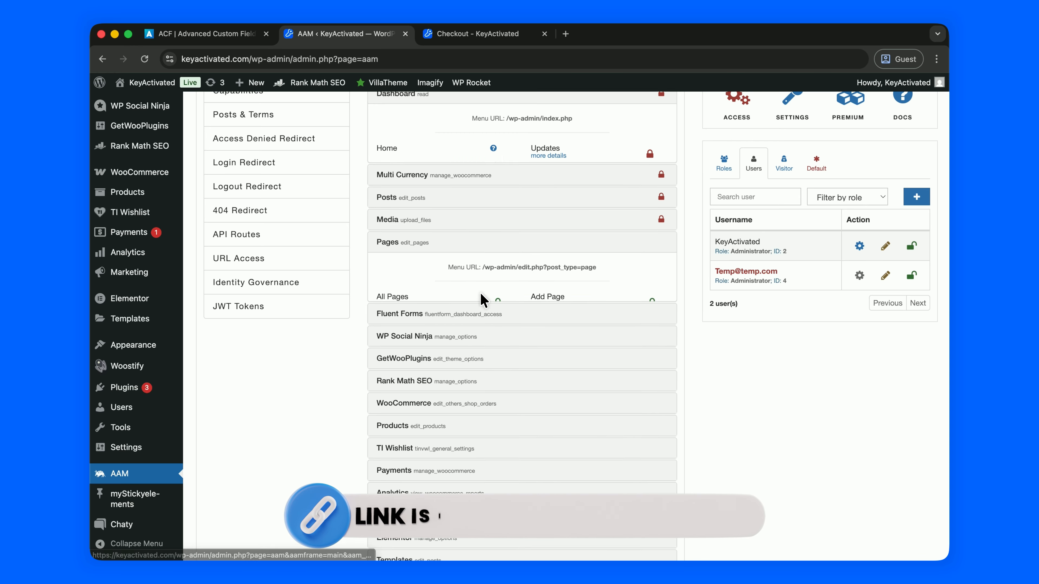
click(527, 279)
click(496, 467)
click(505, 522)
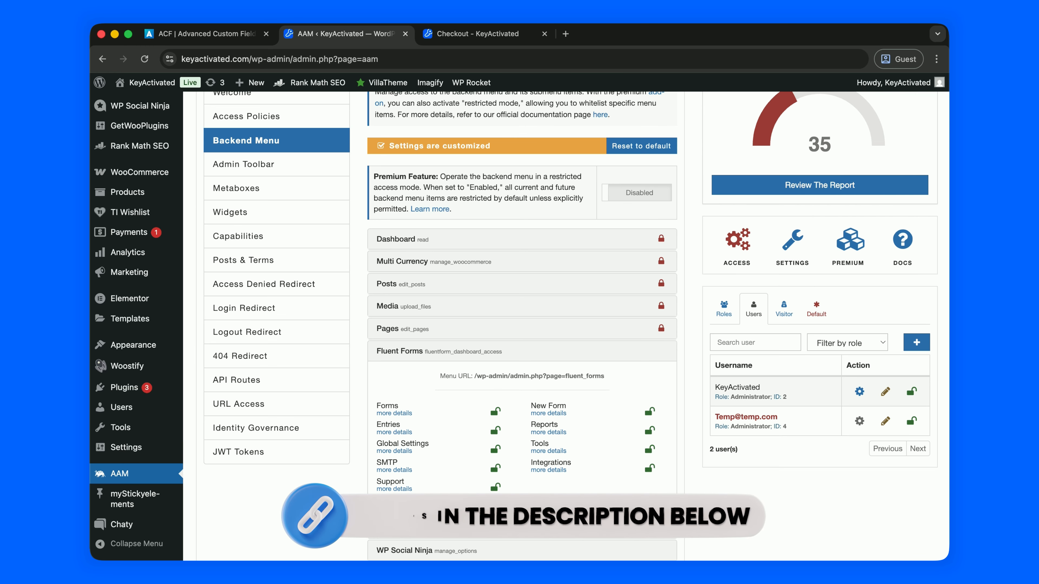
scroll(525, 457, down, 5)
- Restrict the WP Social Ninja, GetWooPlugins and Rank Math SEO menus for Temp
click(508, 274)
click(505, 369)
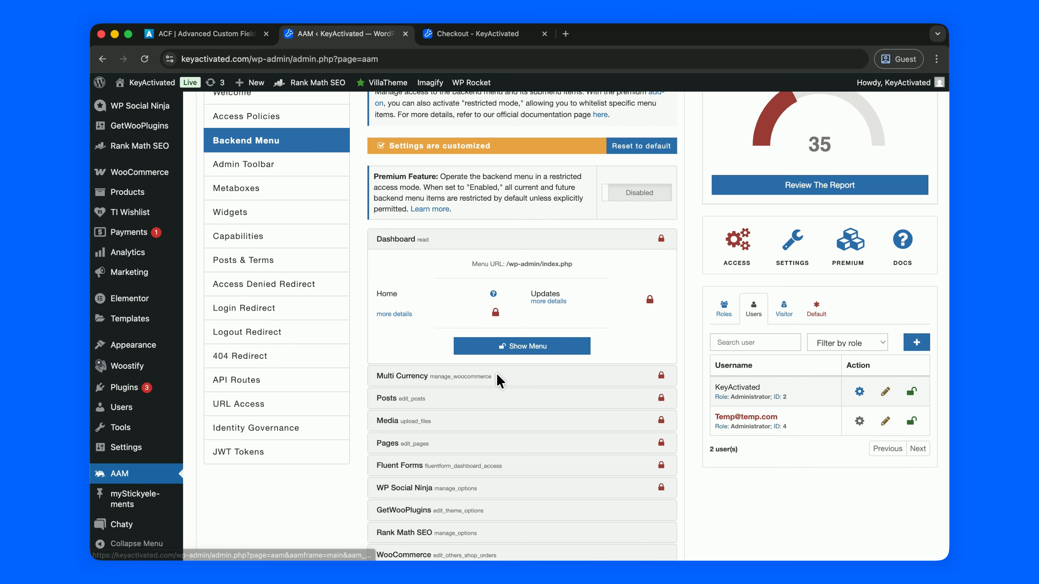
scroll(504, 370, down, 4)
click(512, 354)
click(514, 337)
scroll(515, 338, down, 5)
click(514, 321)
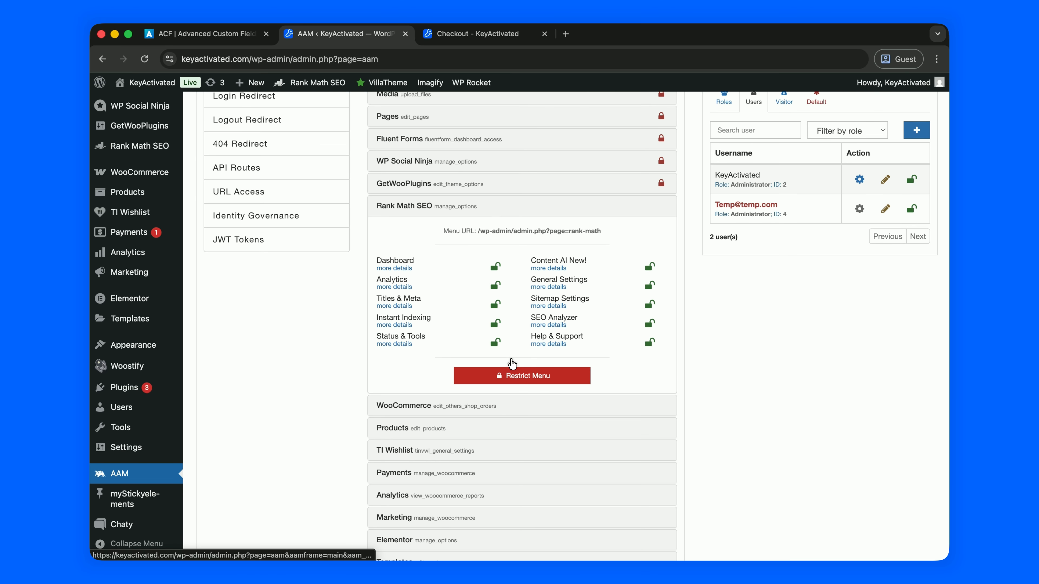
click(509, 373)
scroll(497, 386, down, 5)
- Restrict the WooCommerce, Products and TI Wishlist menus for Temp
click(502, 359)
click(500, 426)
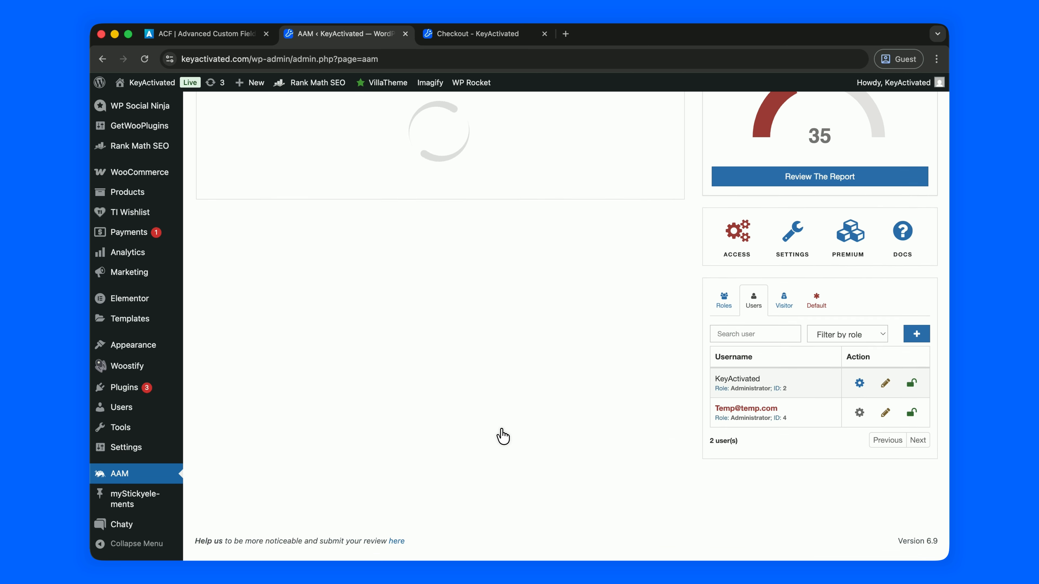
scroll(501, 429, down, 5)
click(501, 361)
click(500, 415)
scroll(502, 409, down, 5)
click(507, 395)
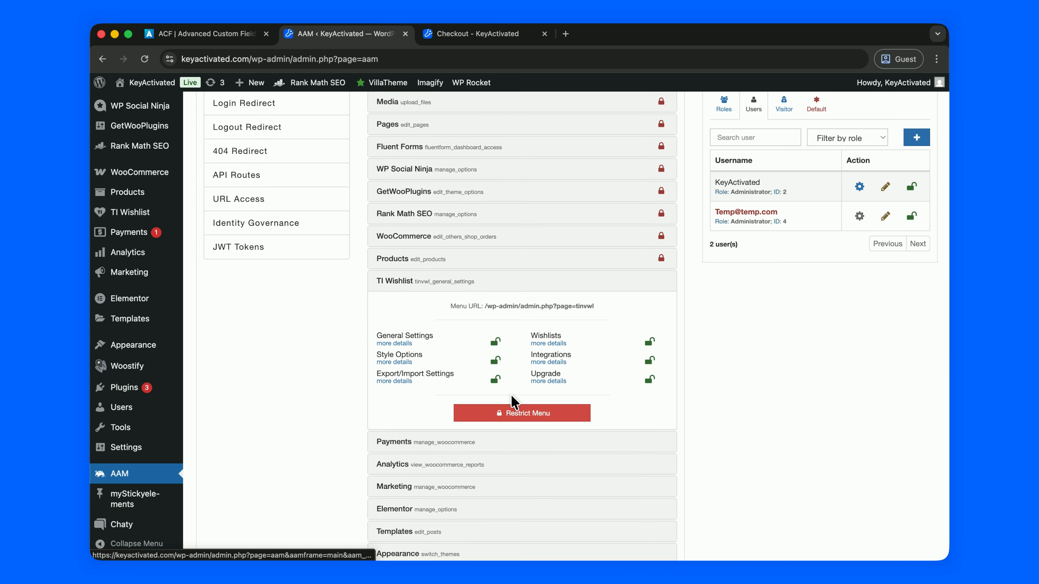
click(515, 467)
scroll(515, 425, down, 5)
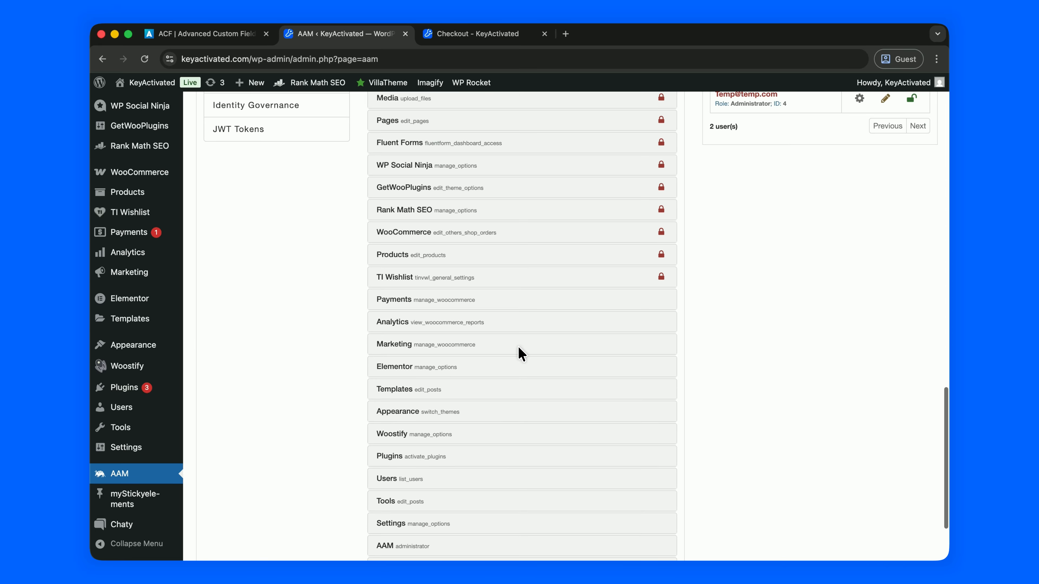
- Restrict the Payments, Analytics, Marketing, Elementor and Templates menus for Temp
click(501, 299)
click(524, 255)
scroll(519, 301, down, 5)
click(516, 281)
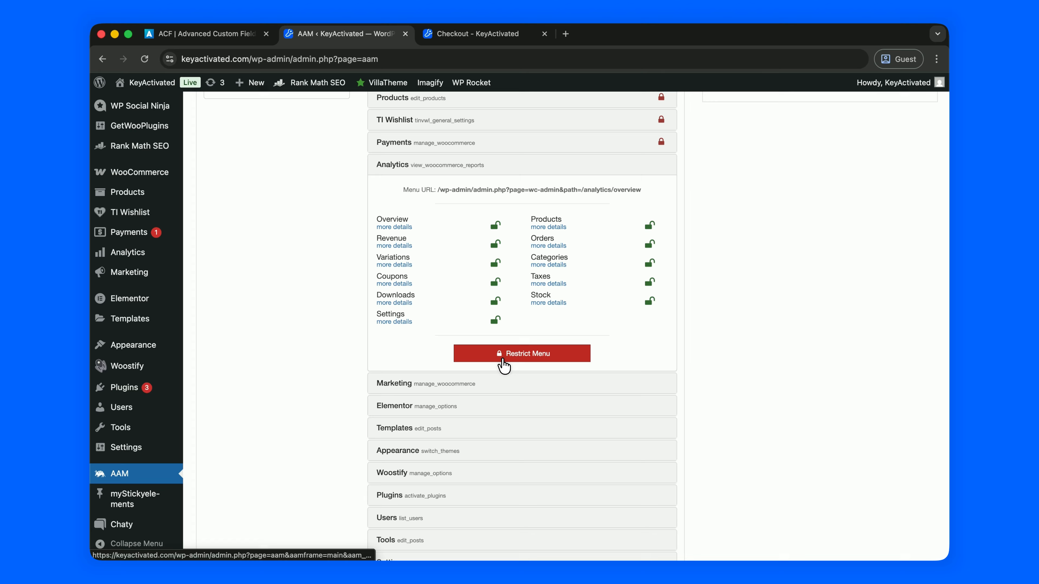
click(503, 353)
scroll(505, 359, up, 5)
click(514, 314)
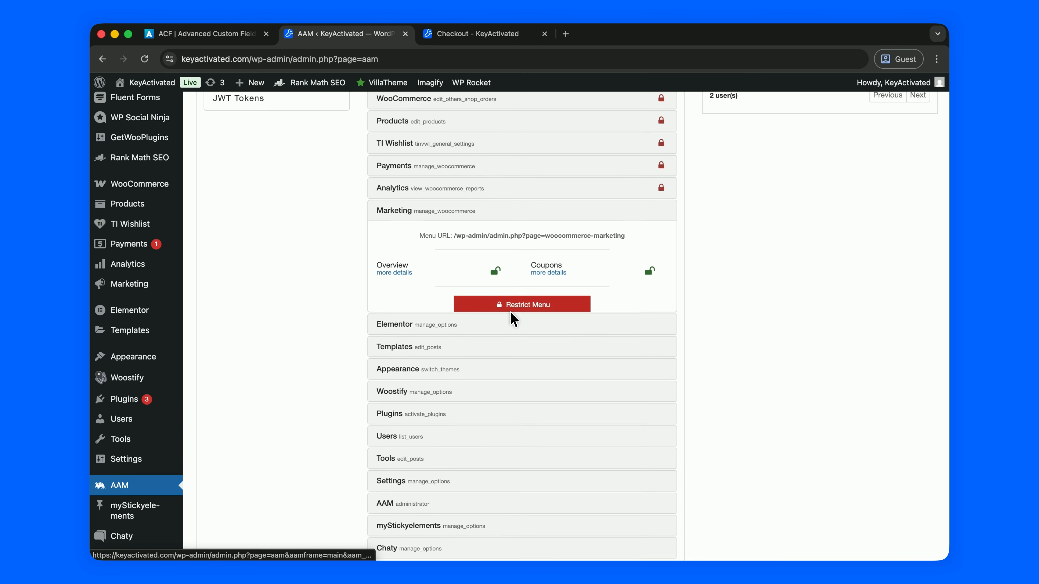
click(514, 306)
click(493, 328)
click(493, 435)
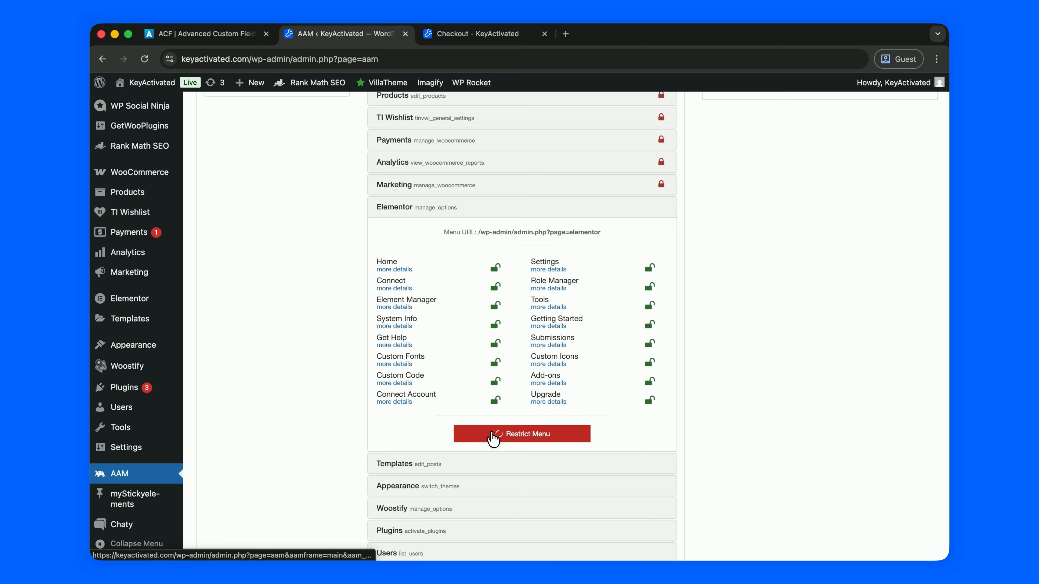
scroll(493, 434, down, 4)
click(493, 410)
click(502, 438)
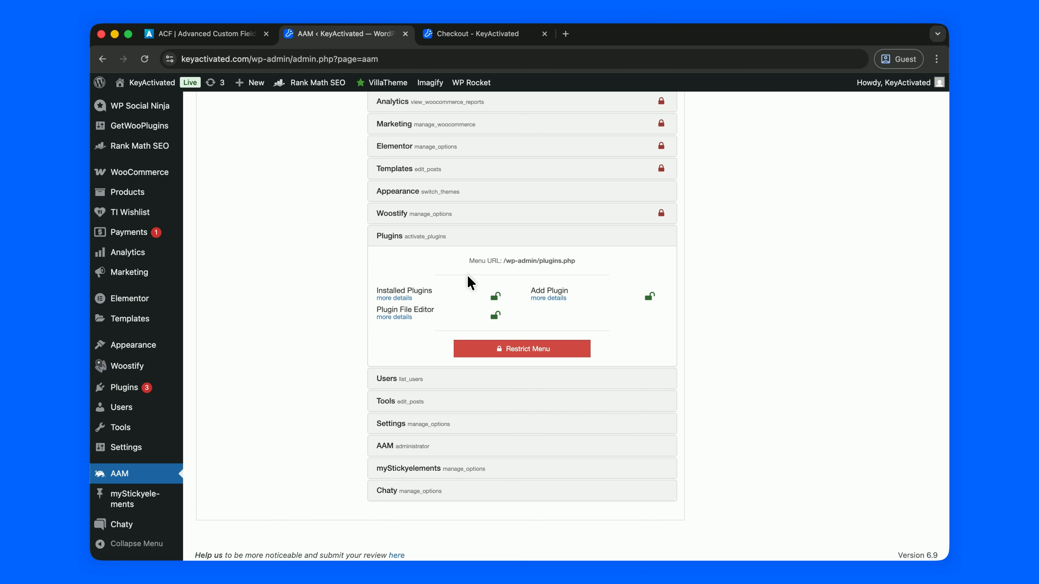
- Restrict the Users, Tools and Settings menus for Temp
scroll(467, 276, down, 1)
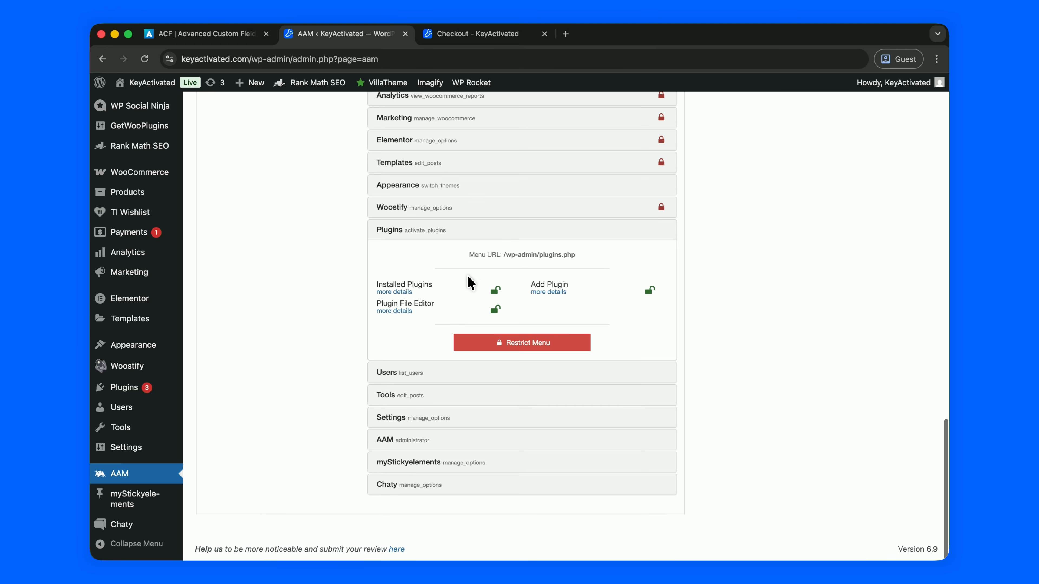
click(491, 233)
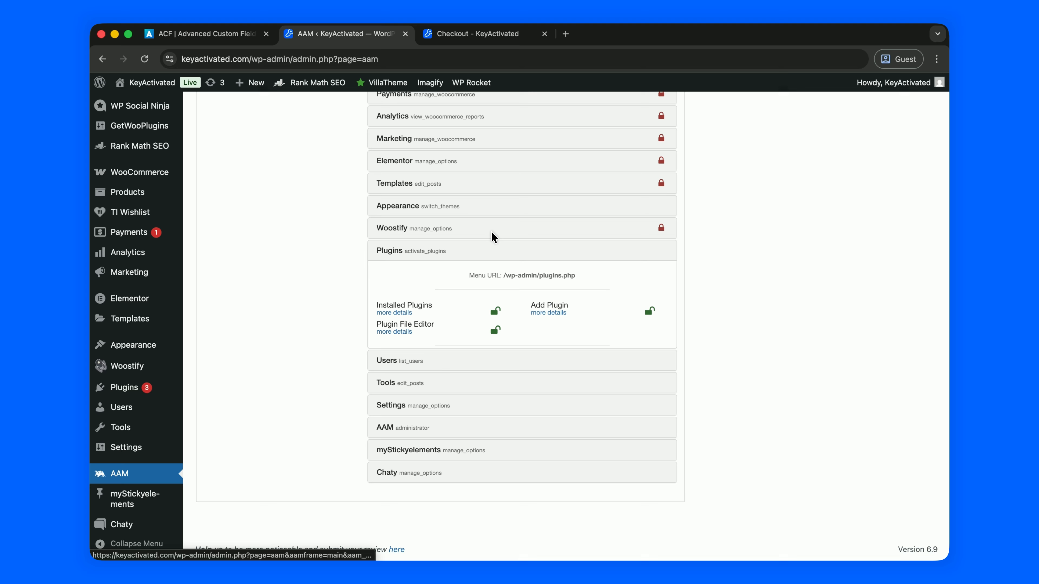
click(490, 375)
click(510, 487)
scroll(511, 450, down, 6)
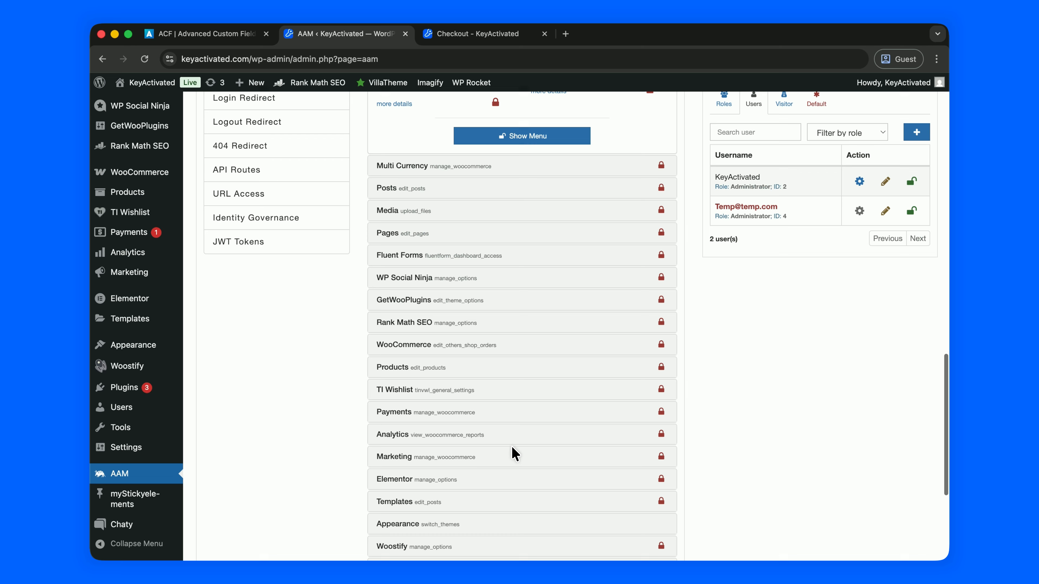
click(484, 395)
click(494, 427)
scroll(499, 417, down, 8)
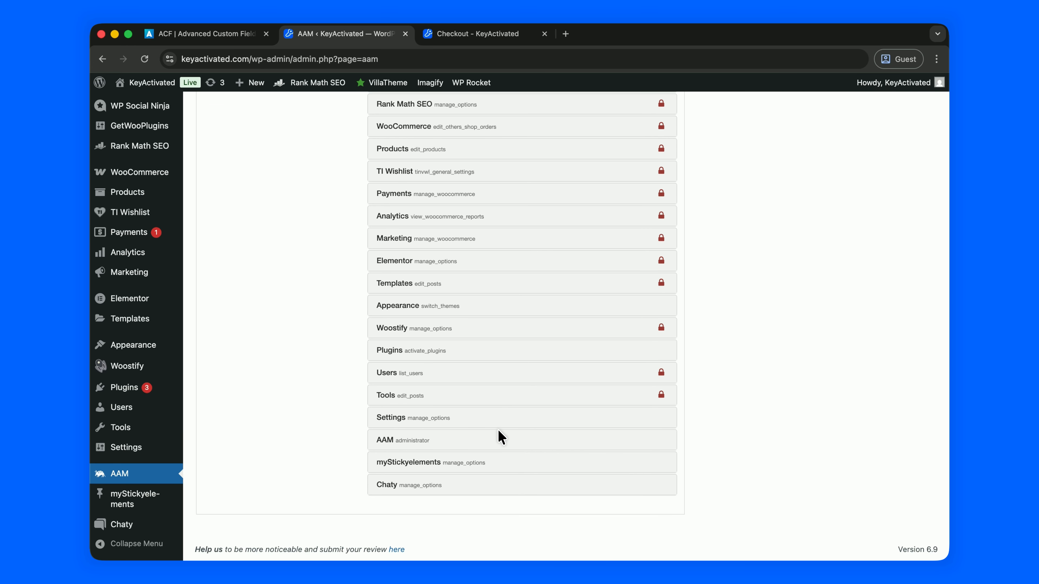
click(498, 423)
click(506, 411)
- Restrict the AAM, myStickyelements and Chaty menus, then review the full list
scroll(503, 430, down, 10)
click(502, 441)
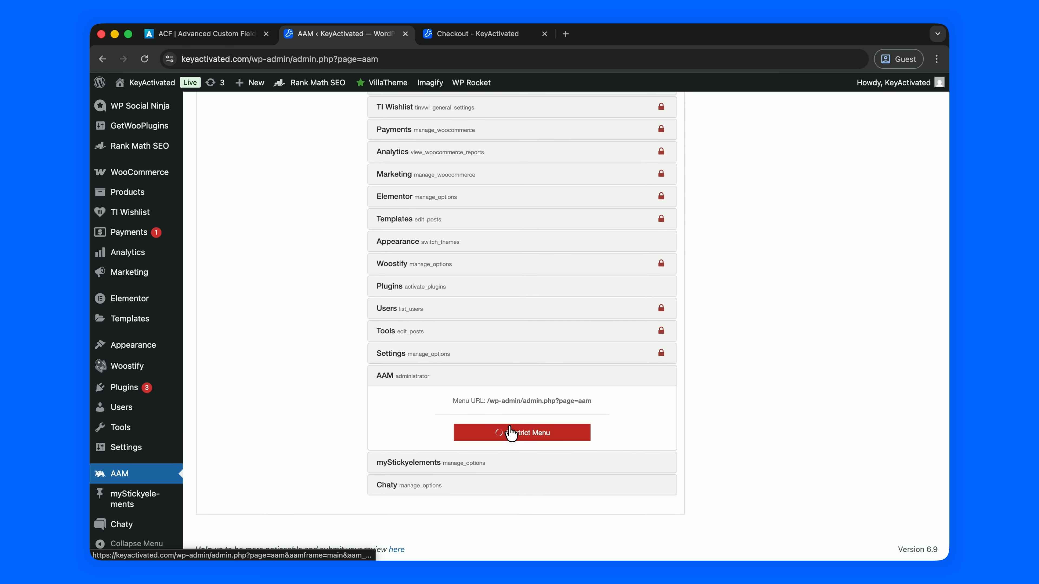
click(505, 431)
click(499, 465)
scroll(503, 466, down, 4)
click(506, 458)
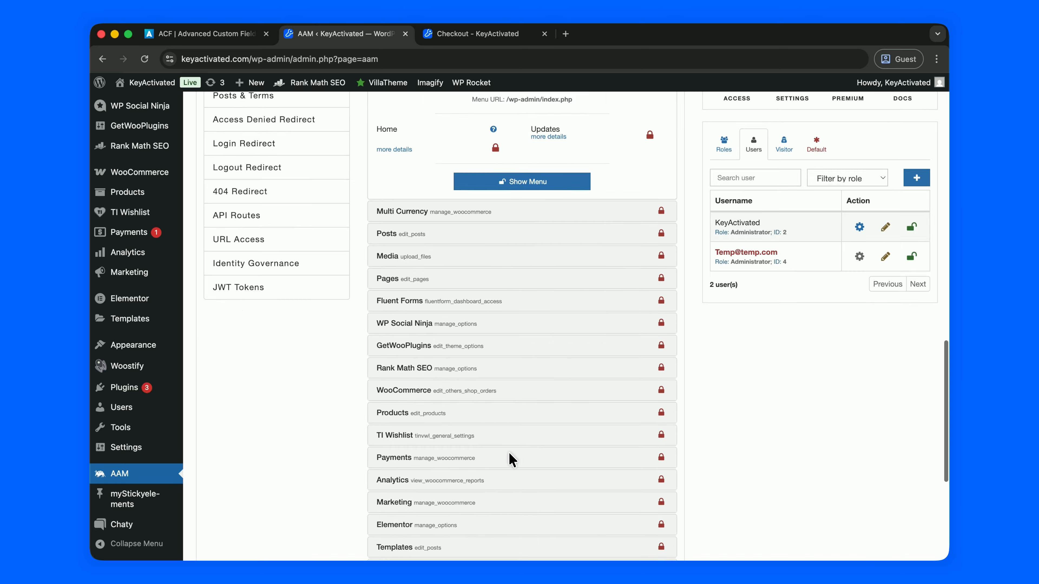
scroll(509, 450, down, 10)
click(503, 418)
scroll(511, 507, down, 1)
click(514, 516)
scroll(526, 413, down, 10)
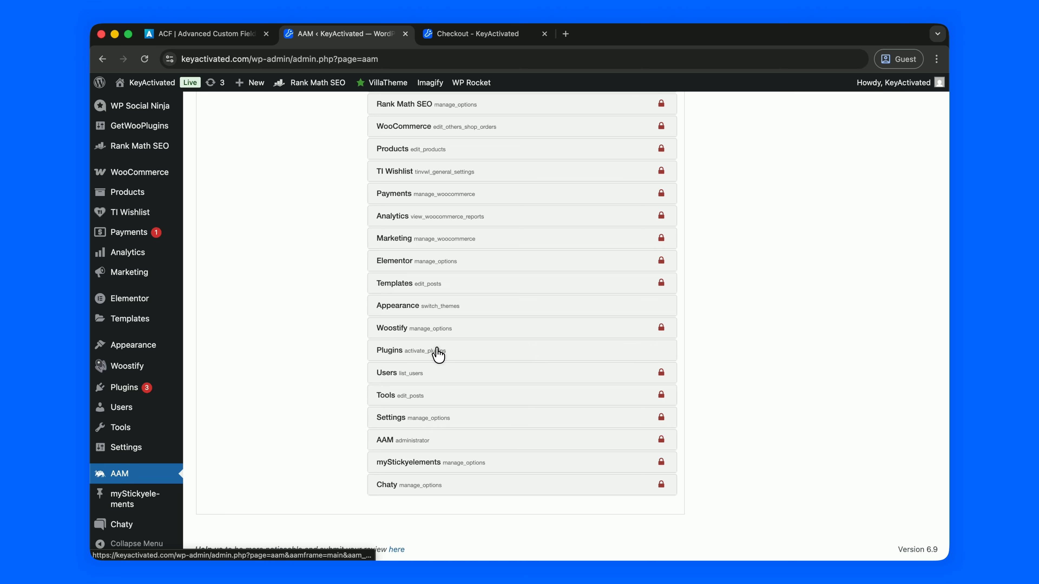
scroll(471, 292, up, 15)
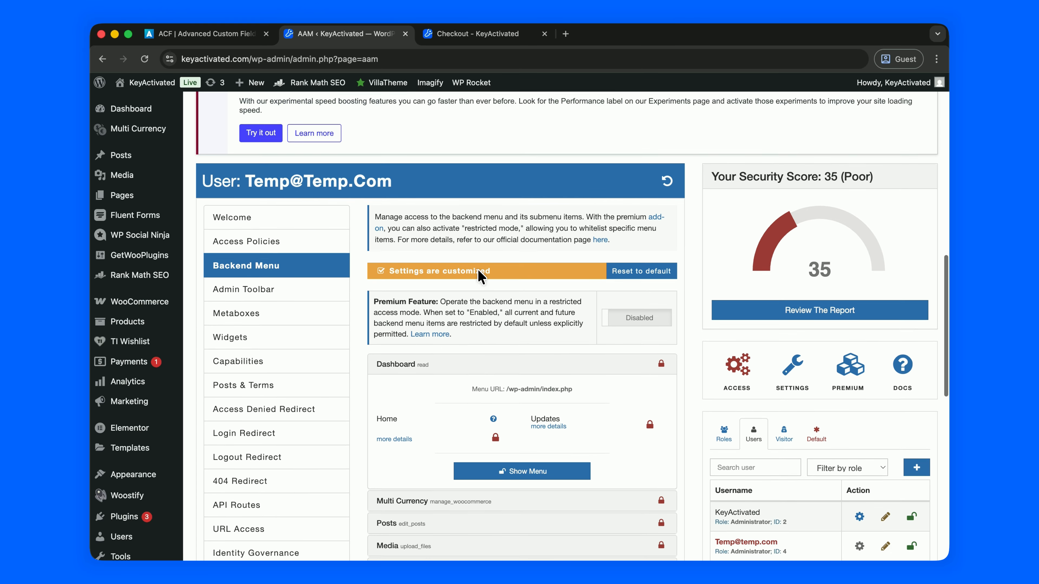
scroll(481, 276, up, 3)
scroll(480, 276, down, 10)
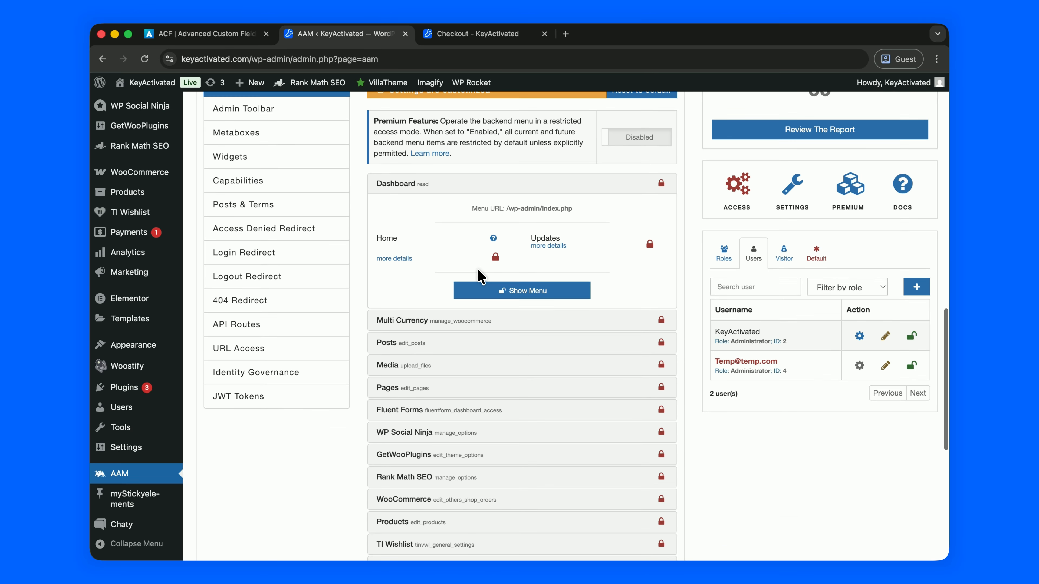
scroll(478, 276, up, 10)
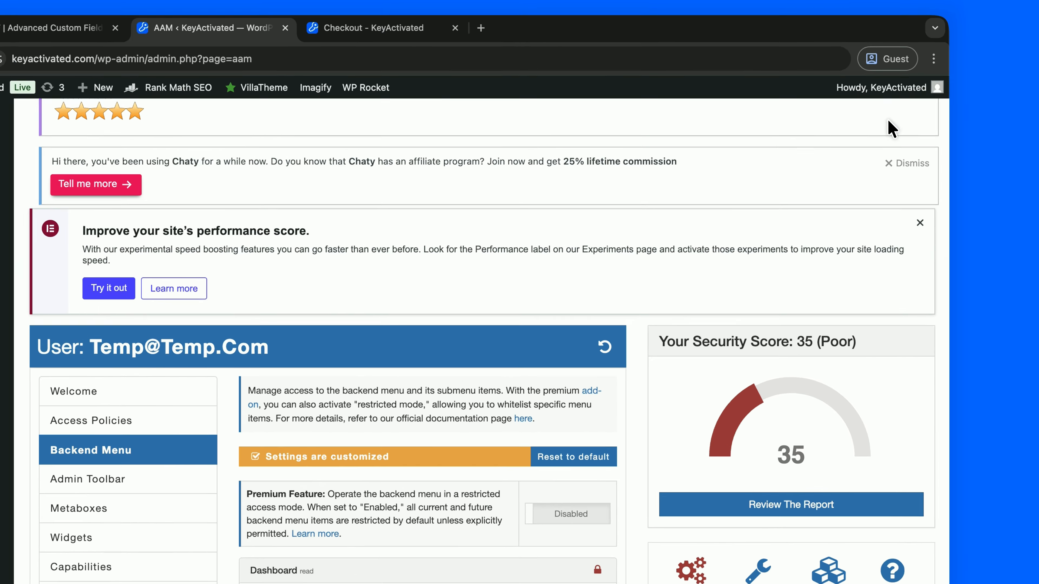
- Log out of the admin account and log in with the Temp username and password
mouse_move(885, 93)
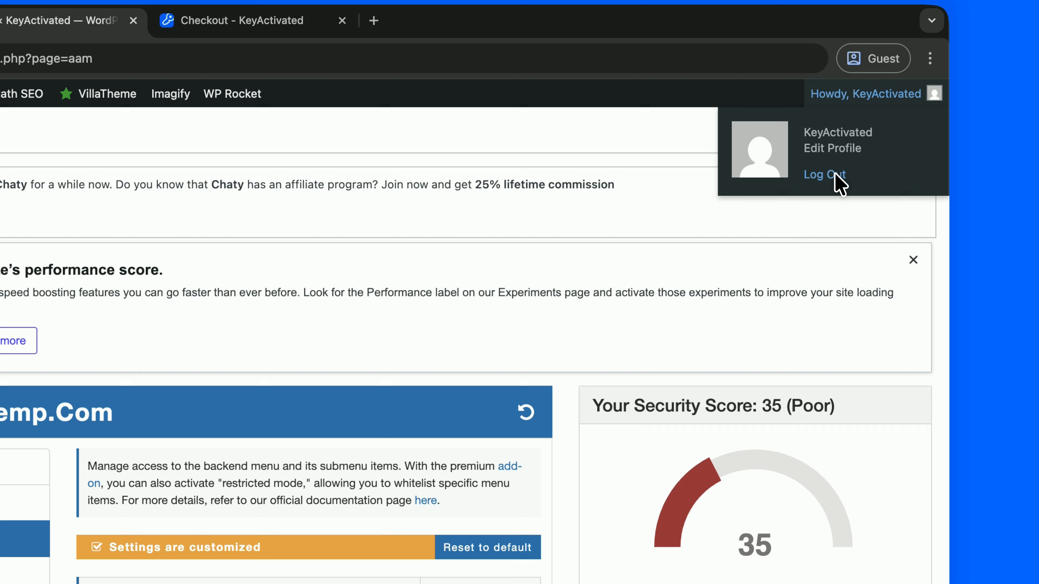
click(850, 154)
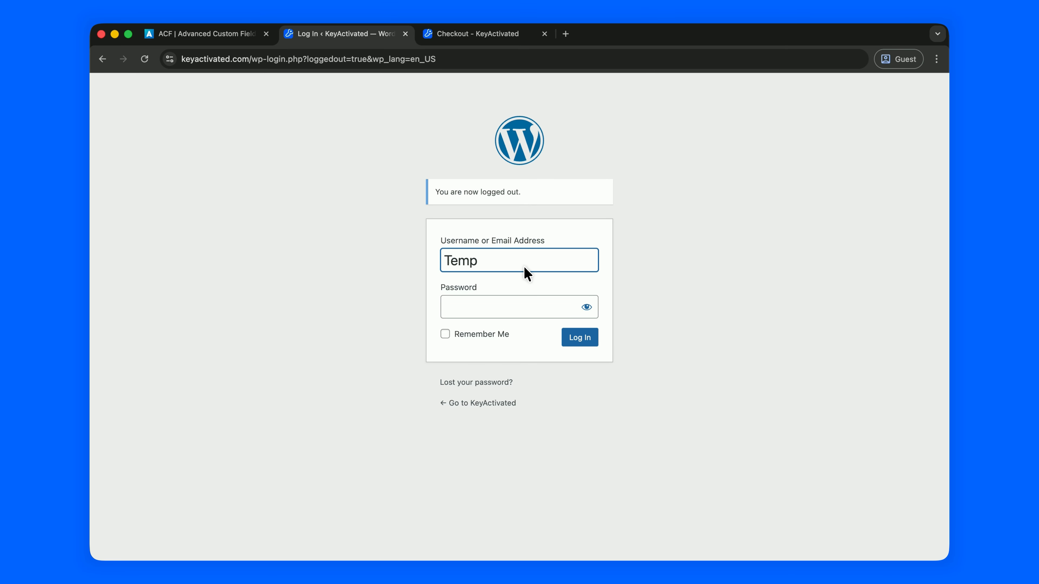
click(512, 311)
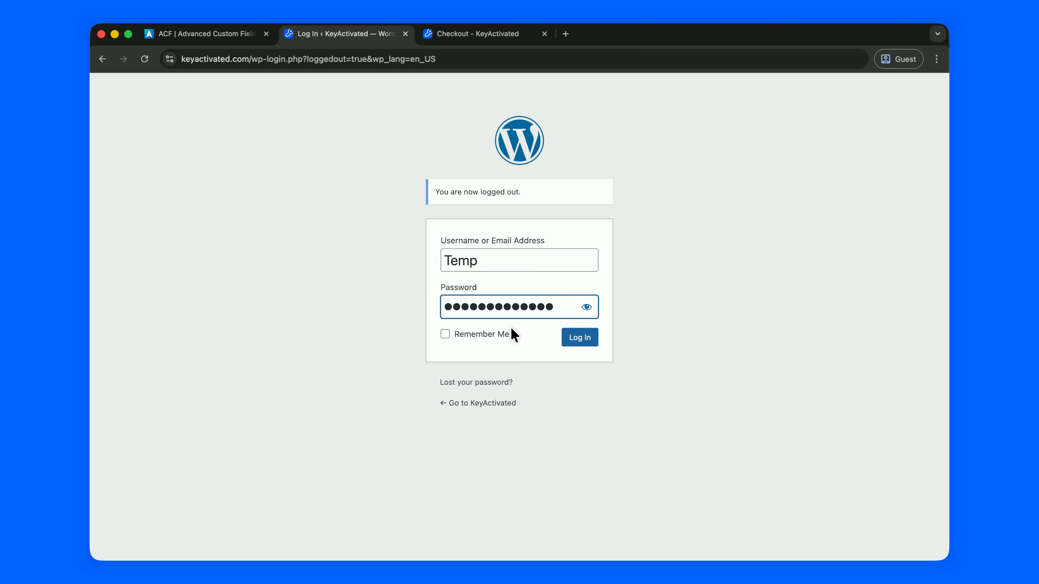
click(577, 337)
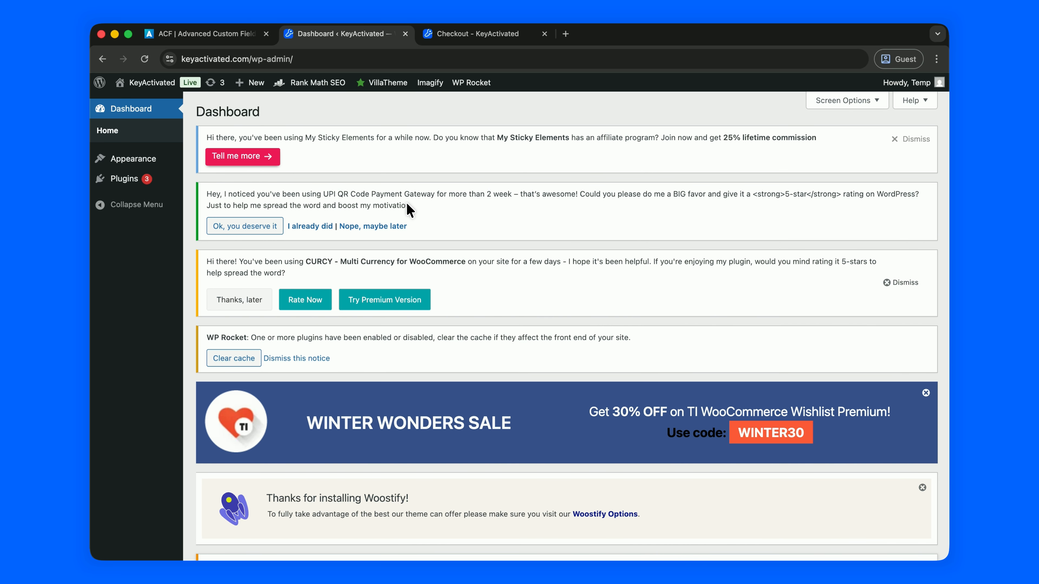
- Open the Rank Math SEO Dashboard and confirm it shows 'The access is denied.'
mouse_move(108, 161)
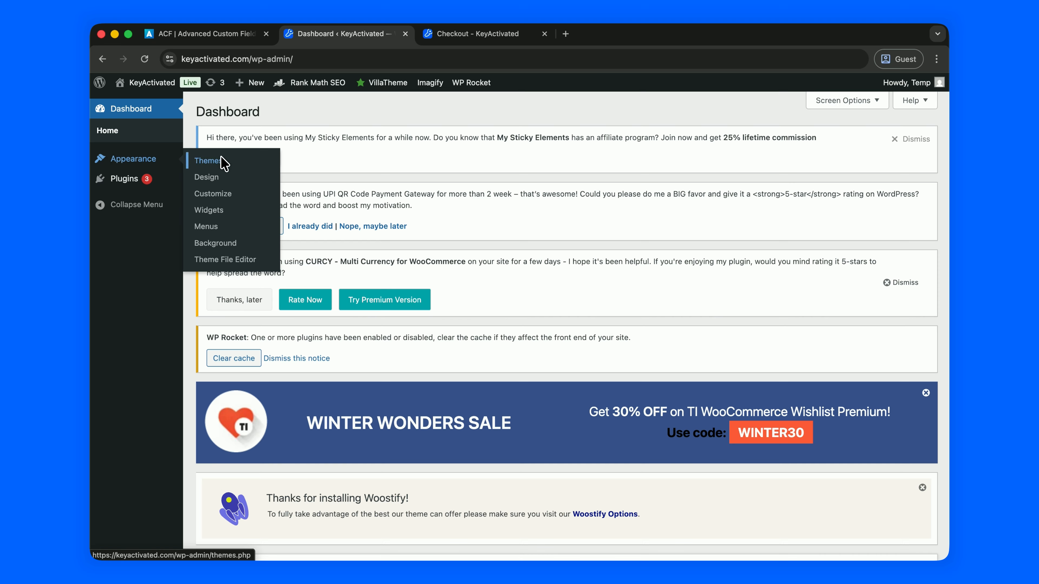
mouse_move(144, 176)
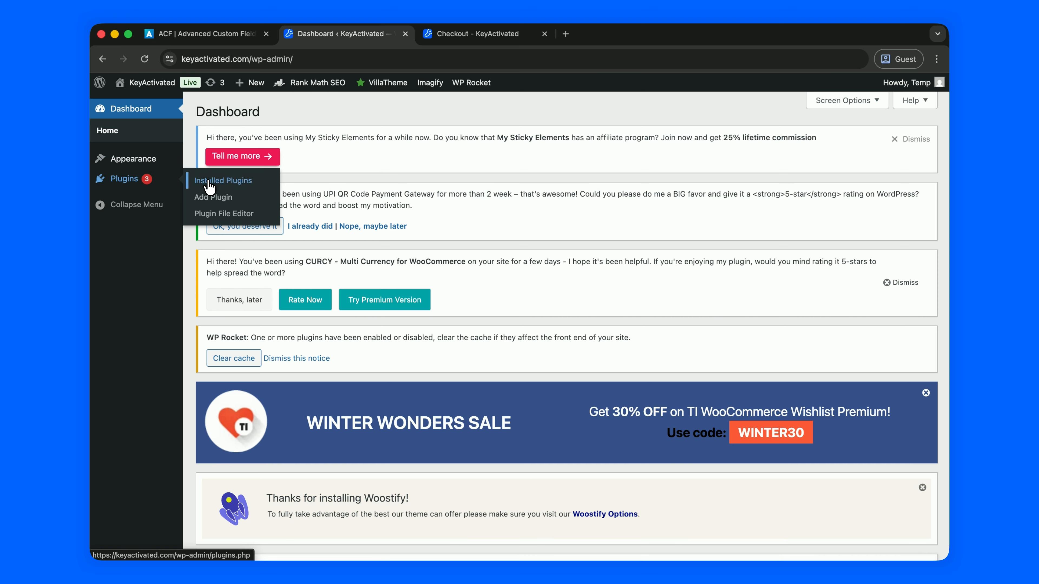
mouse_move(327, 83)
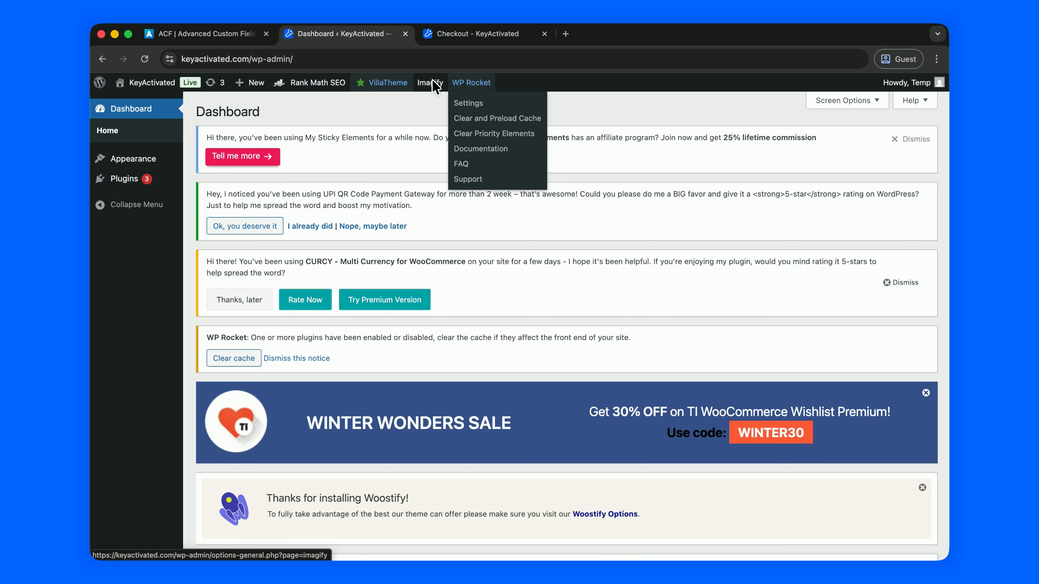
click(305, 103)
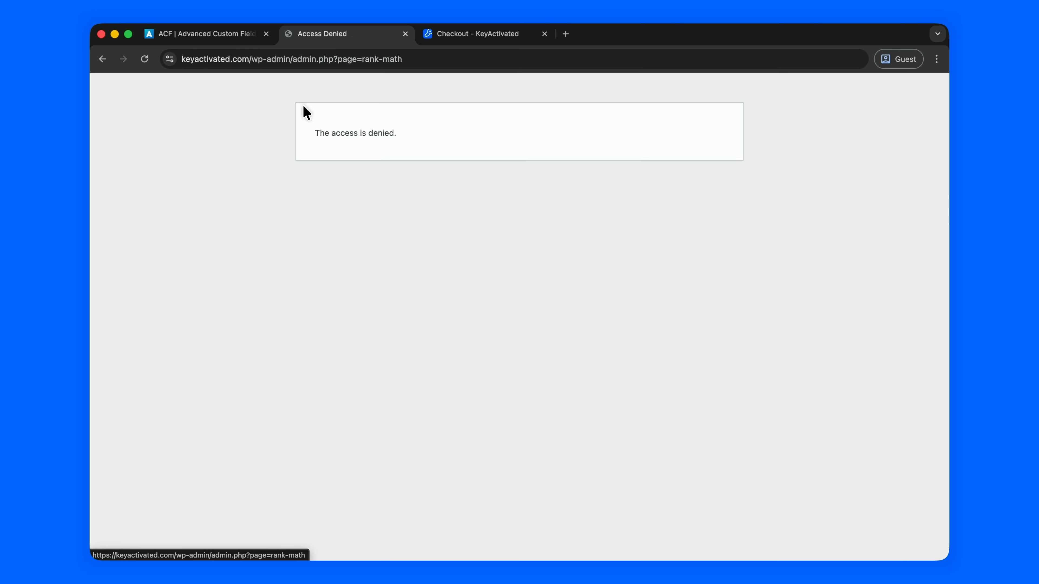
drag(317, 136, 363, 136)
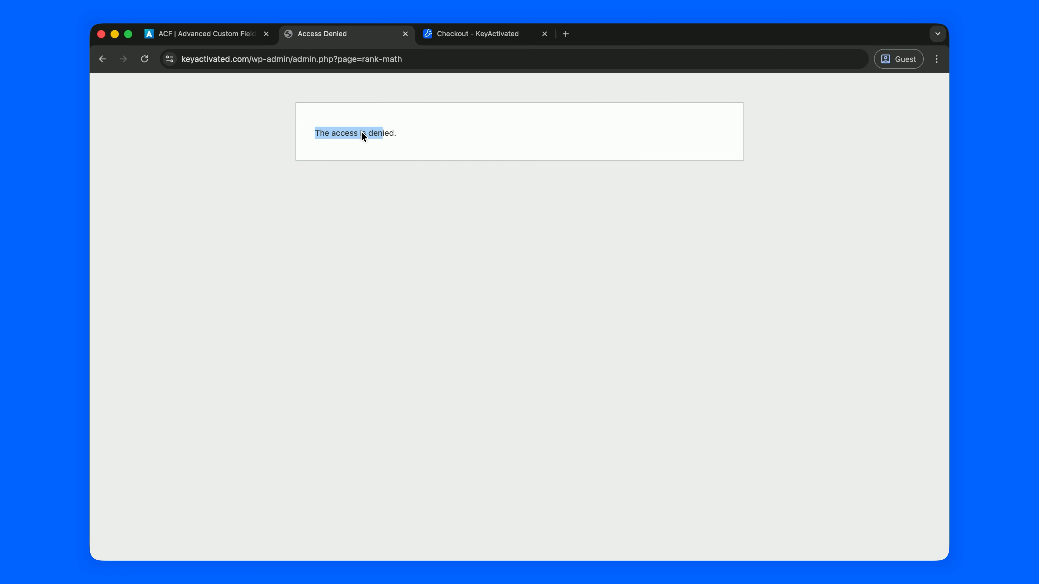
- Go back and open VillaTheme's CURCY - Multi Currency for WooCommerce page
scroll(388, 151, left, 5)
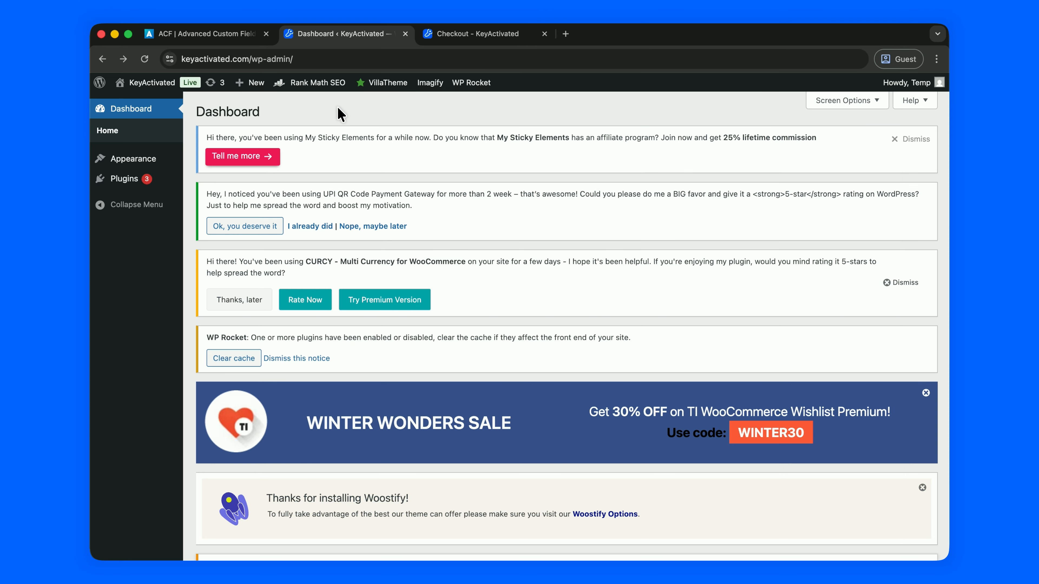
mouse_move(370, 84)
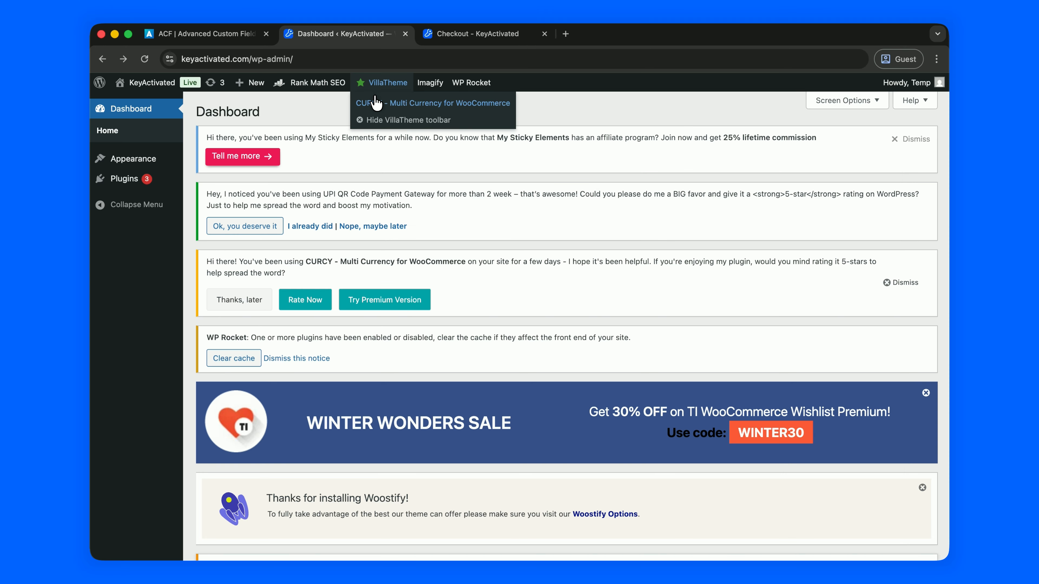
click(383, 107)
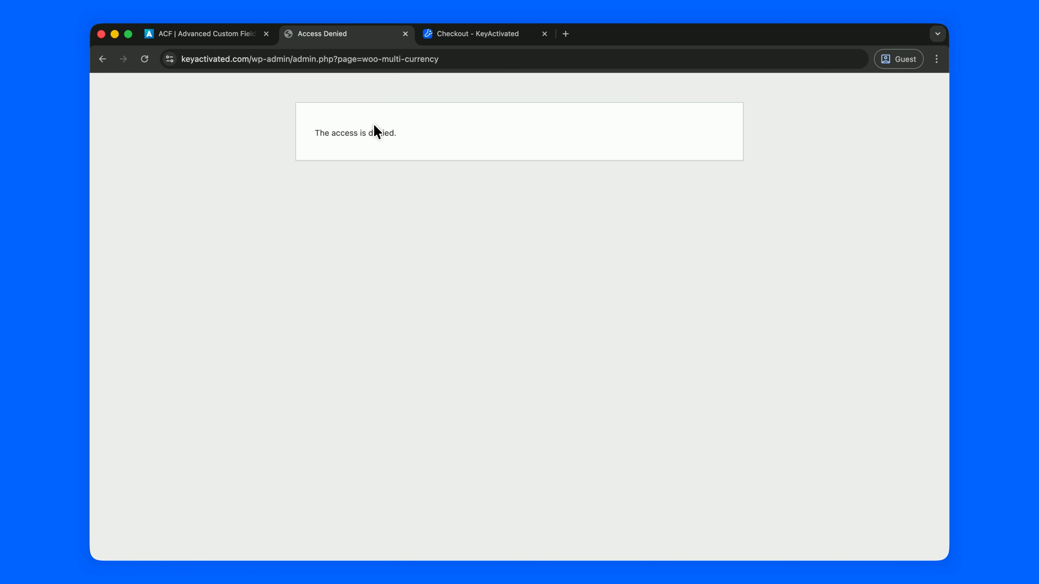